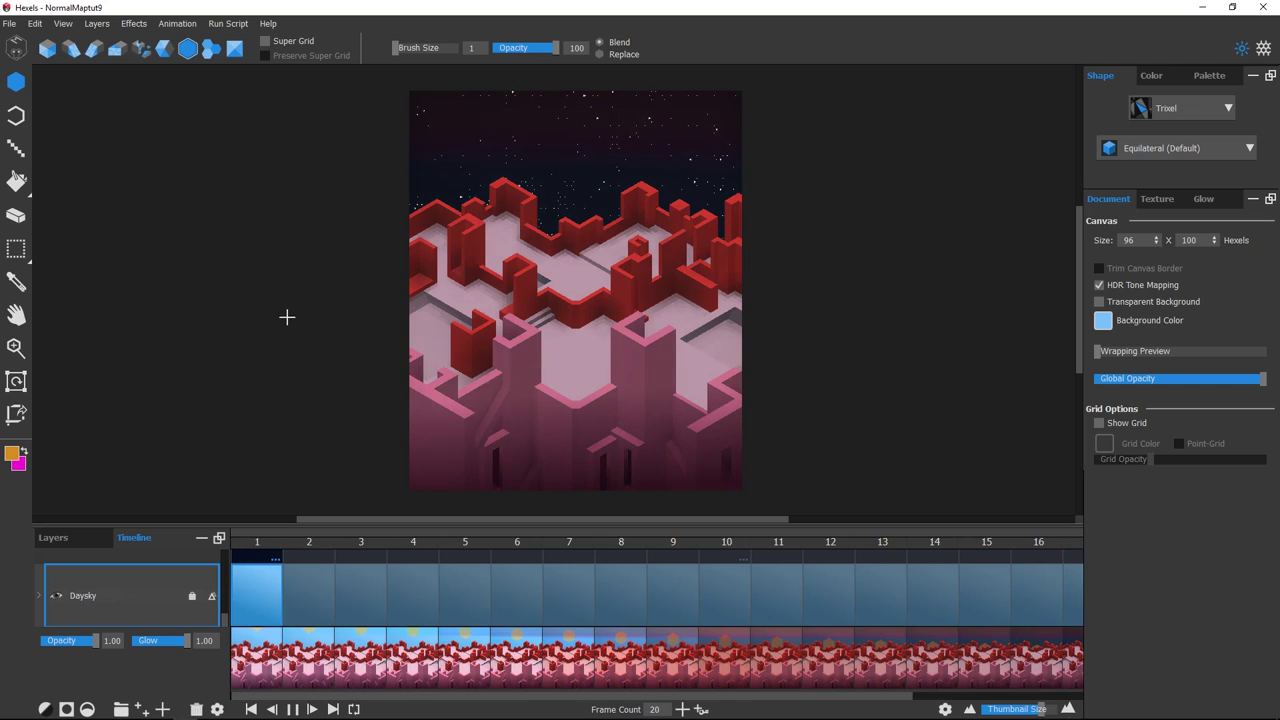
- Download the Normal Map Lighting effect from the online Hexels Effects library
left_click(292, 709)
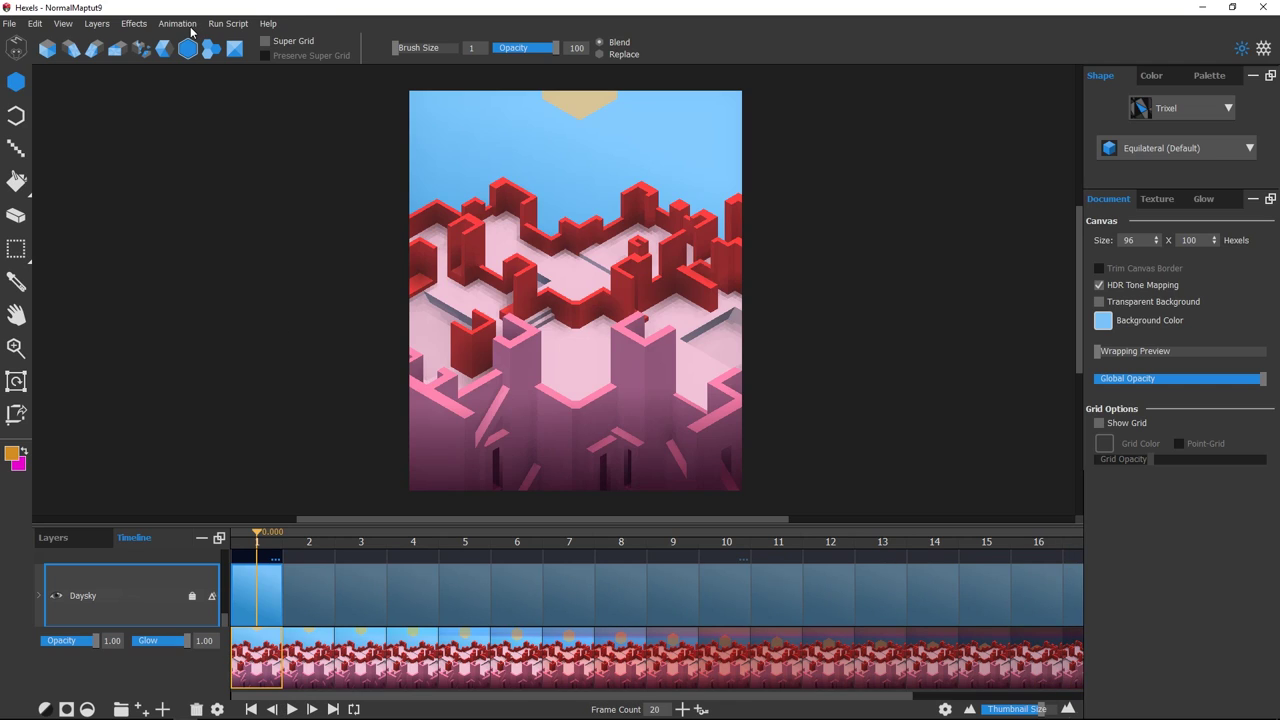
left_click(135, 24)
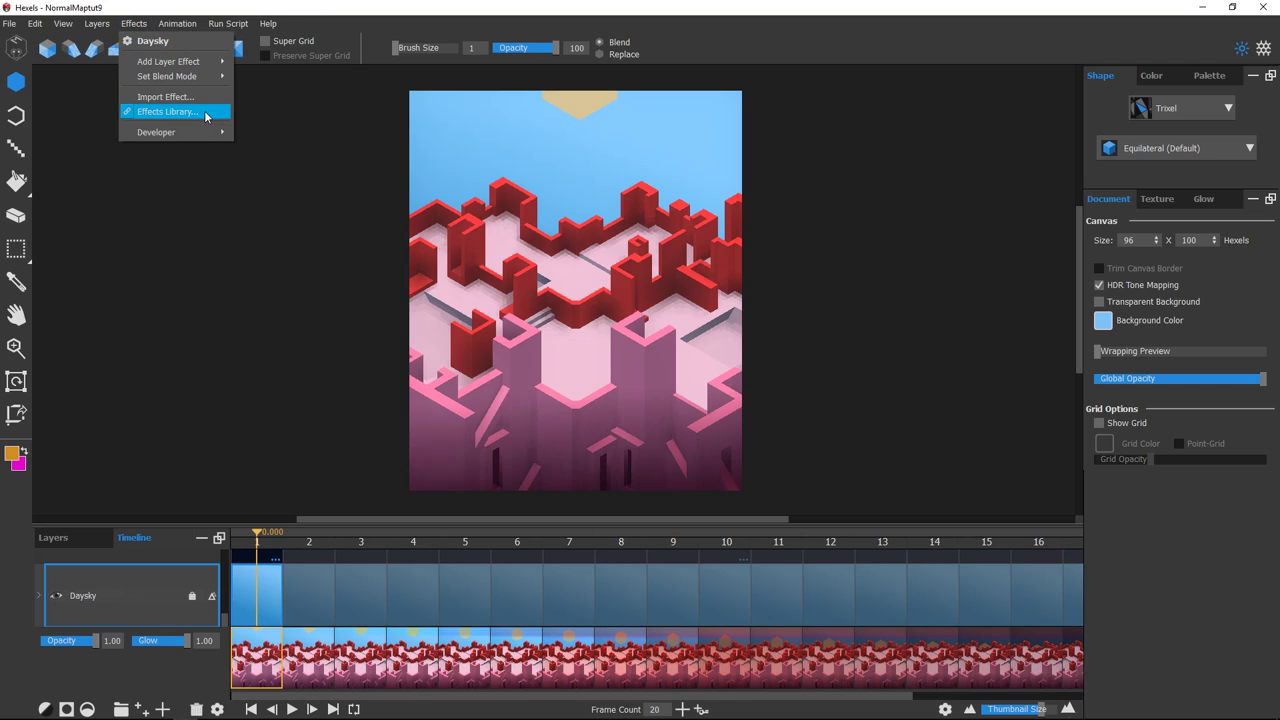
left_click(205, 113)
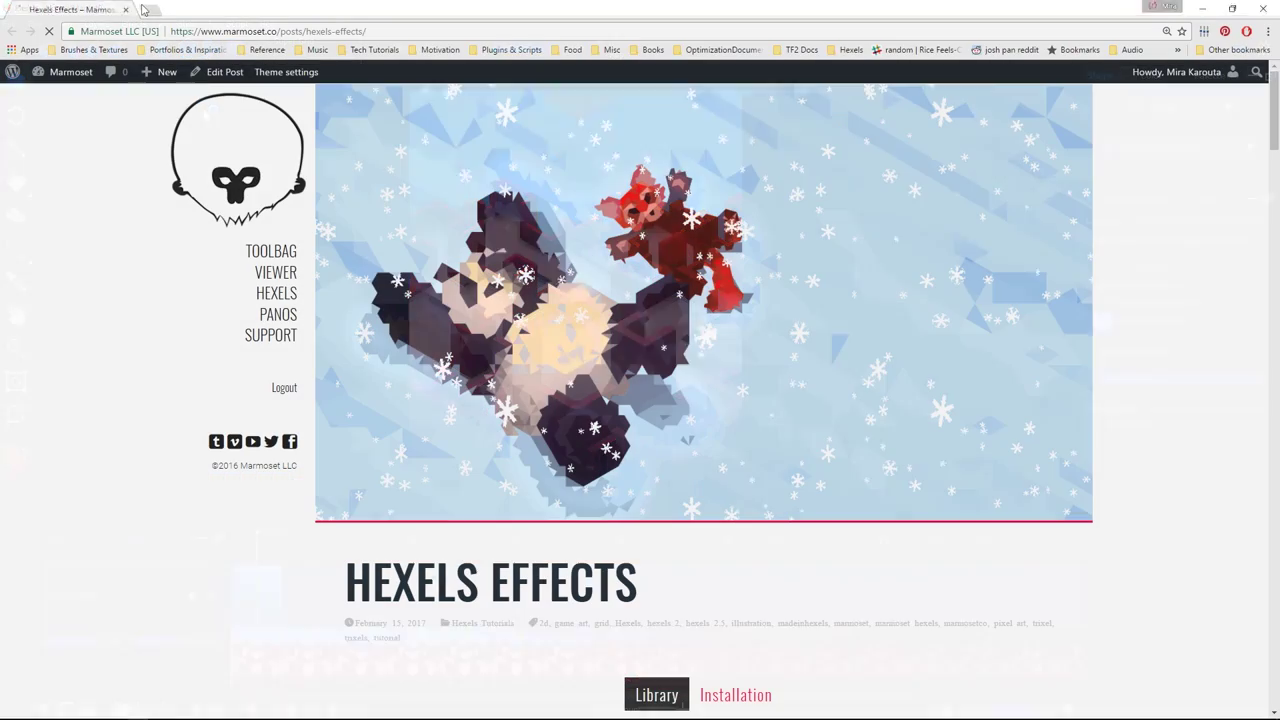
scroll(1172, 458, "down", 12)
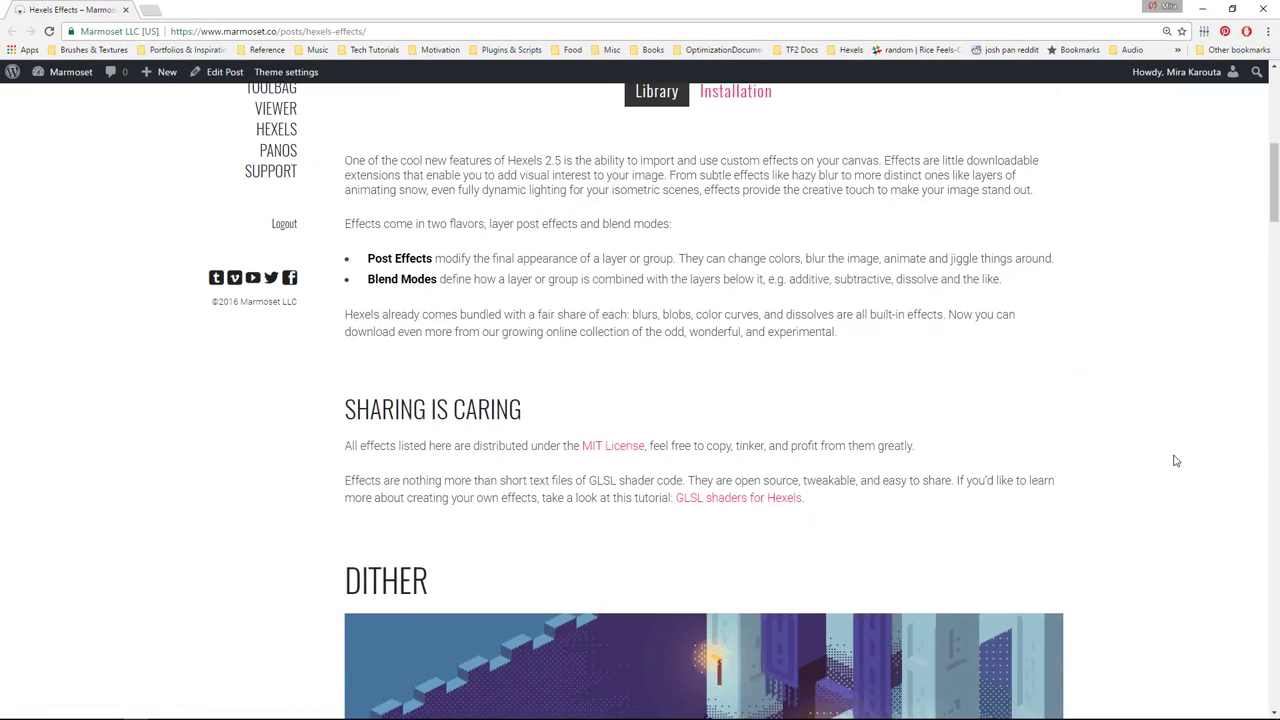
scroll(1175, 460, "down", 12)
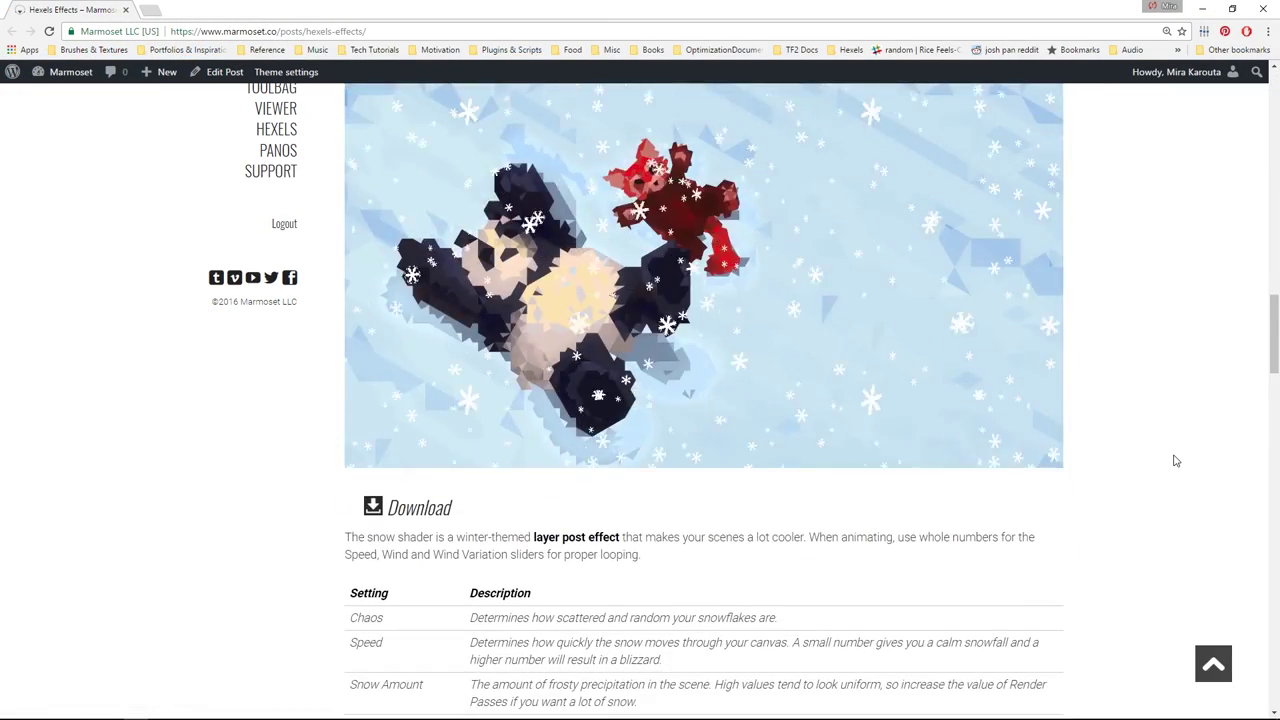
scroll(1175, 460, "down", 12)
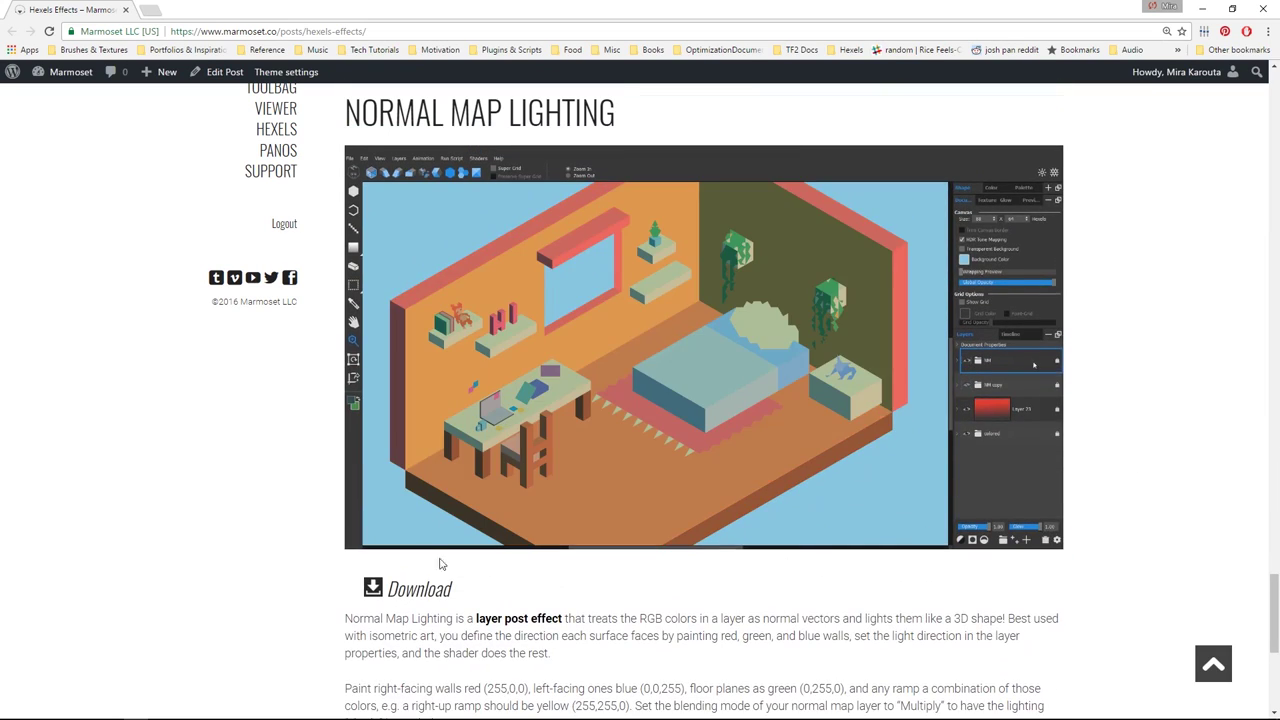
left_click(441, 603)
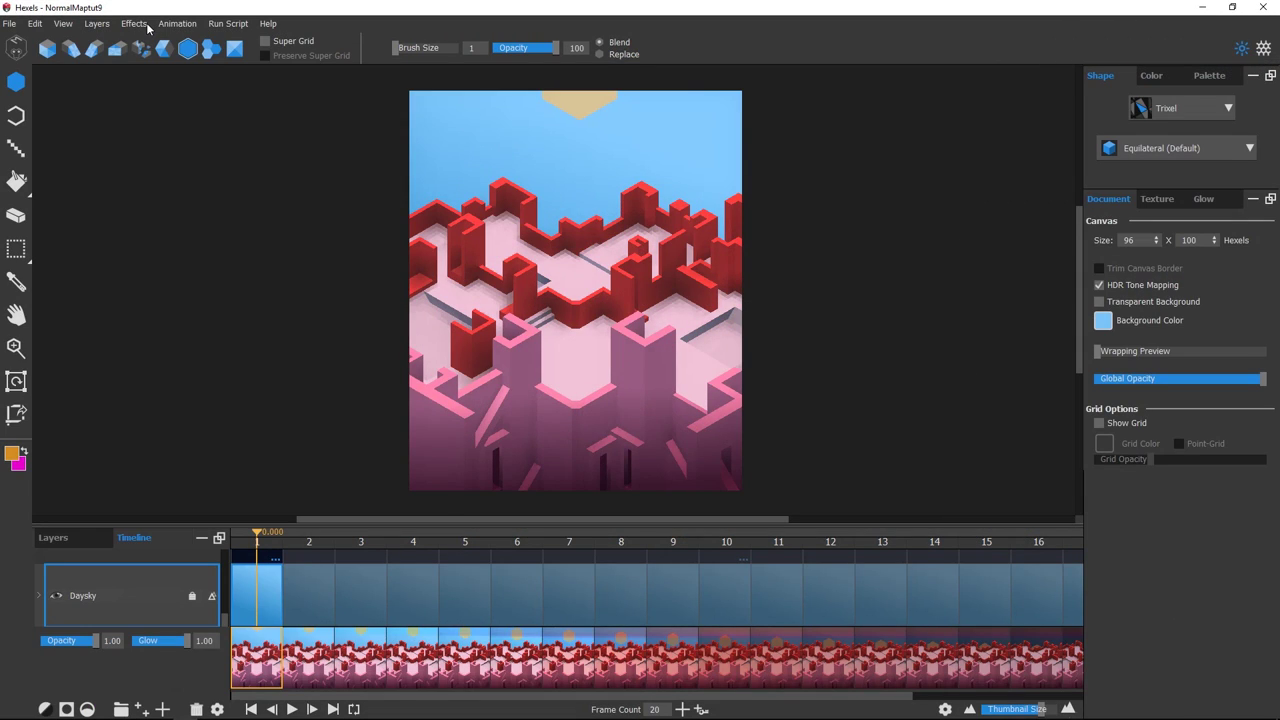
- Import the downloaded shader file Normal Map Lighting.frag as an effect
left_click(146, 25)
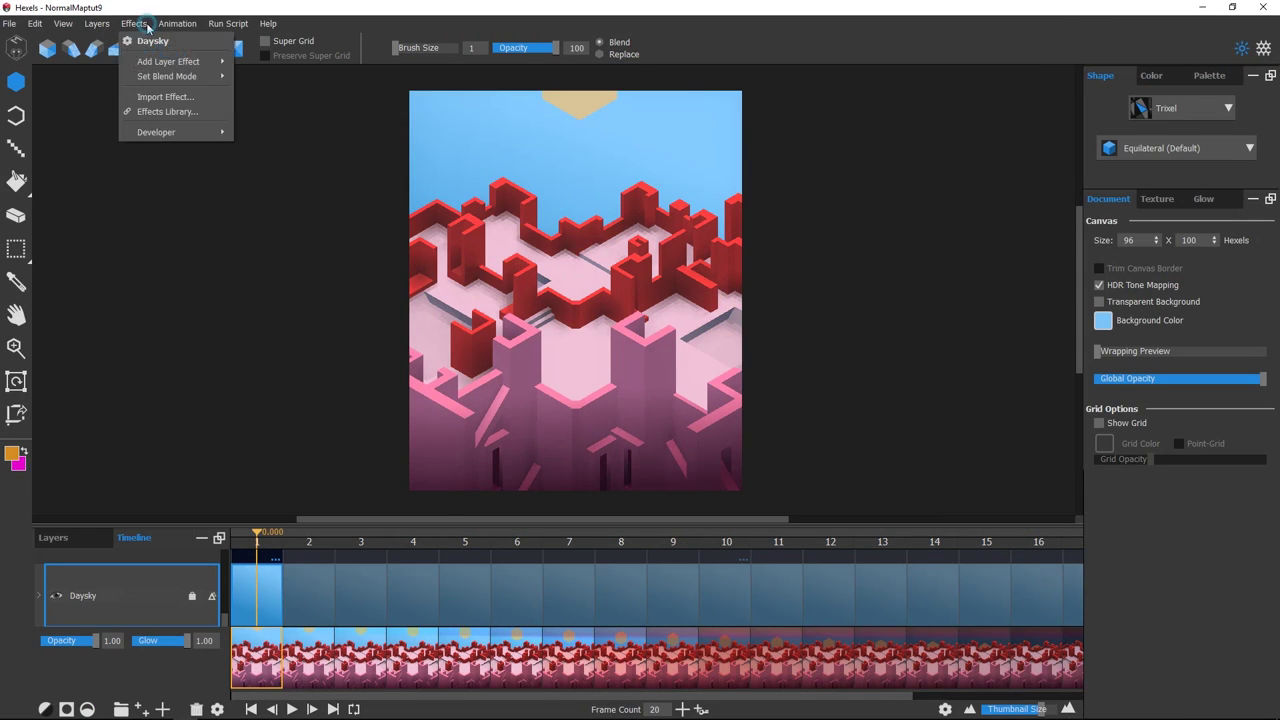
left_click(170, 97)
left_click(338, 110)
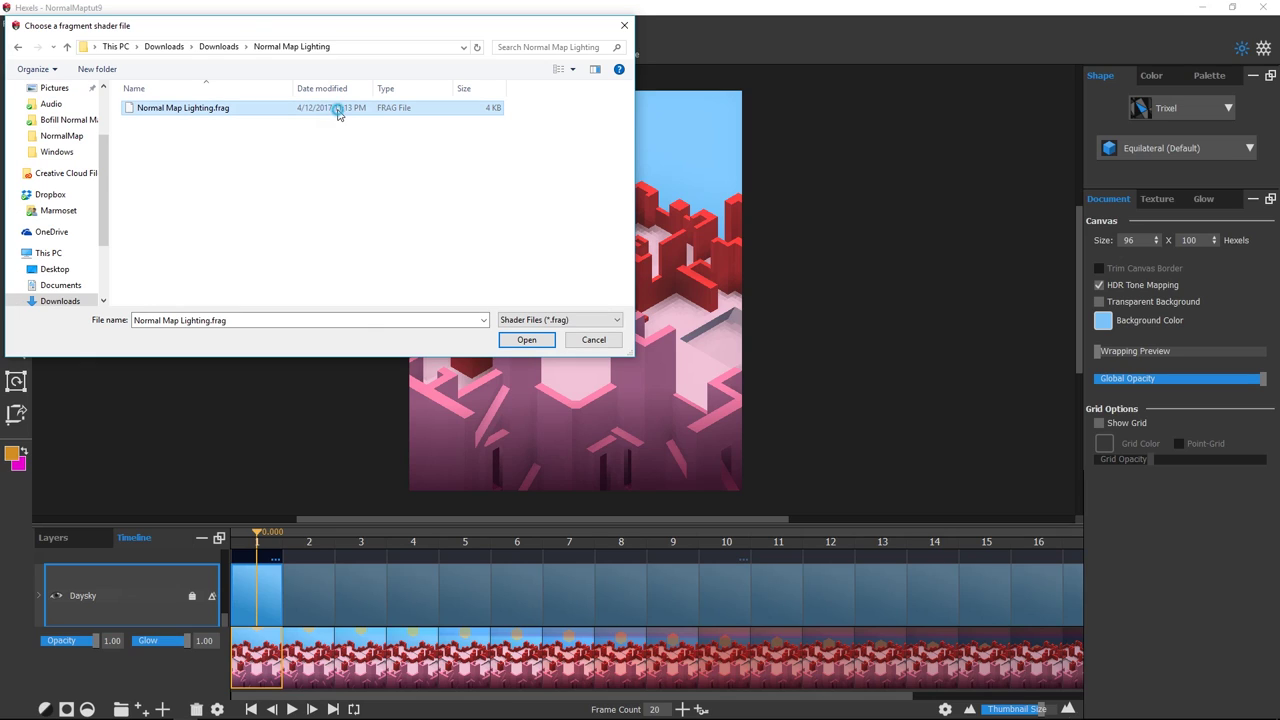
double_click(338, 110)
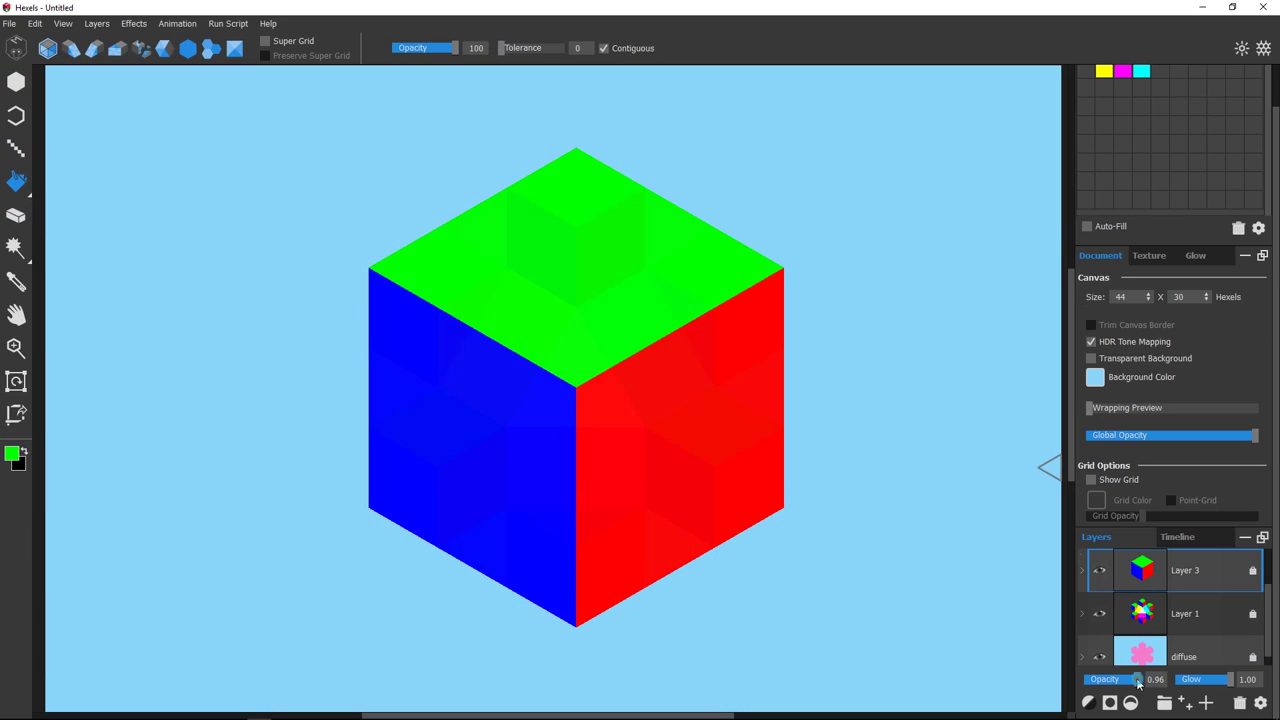
- Lower Layer 3's opacity to 0 and add the Normal Map Lighting post effect to Layer 1
mouse_move(1090, 680)
left_mouse_down()
mouse_move(1105, 683)
mouse_move(1079, 685)
left_mouse_up()
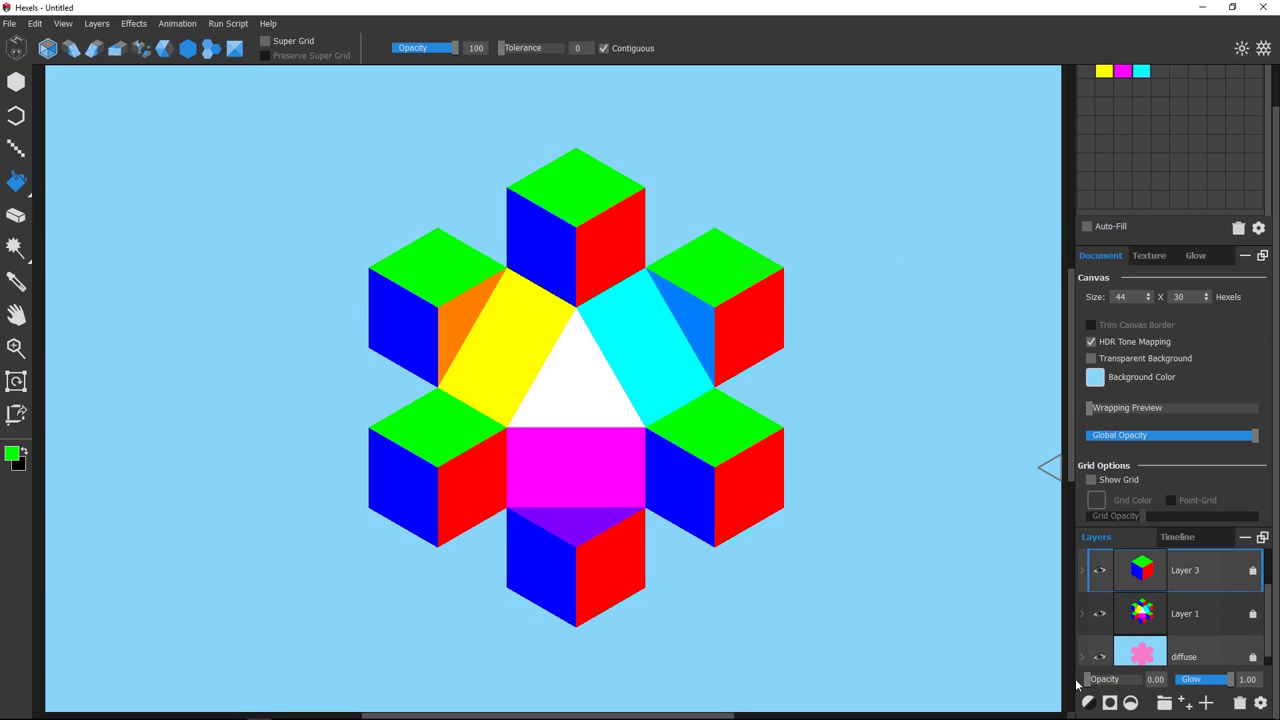
double_click(1212, 623)
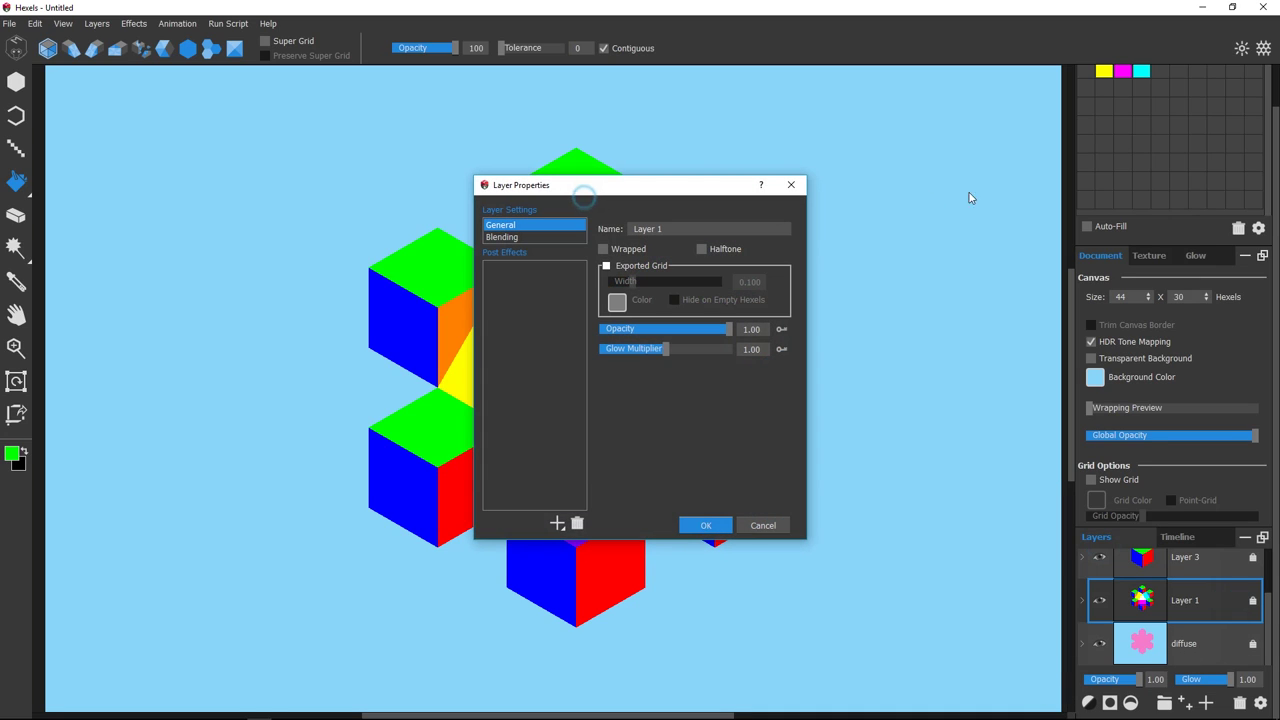
left_click_drag(631, 185, 990, 168)
left_click(921, 506)
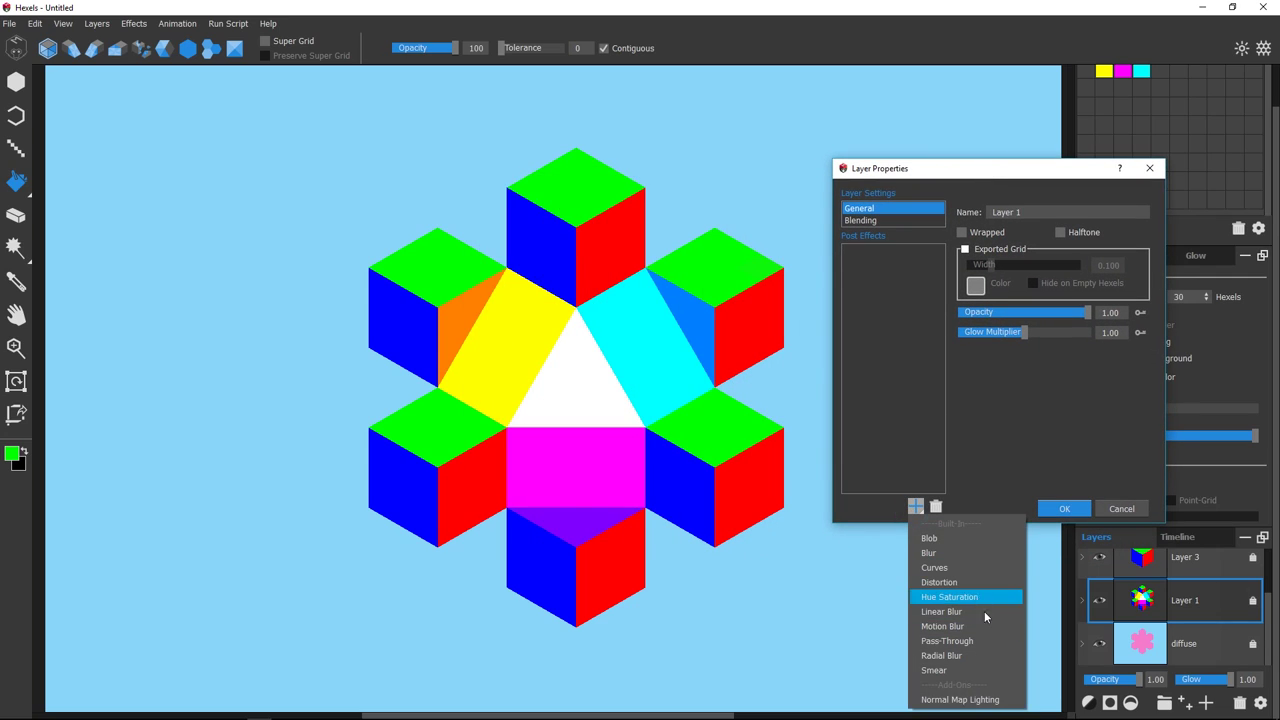
left_click(960, 699)
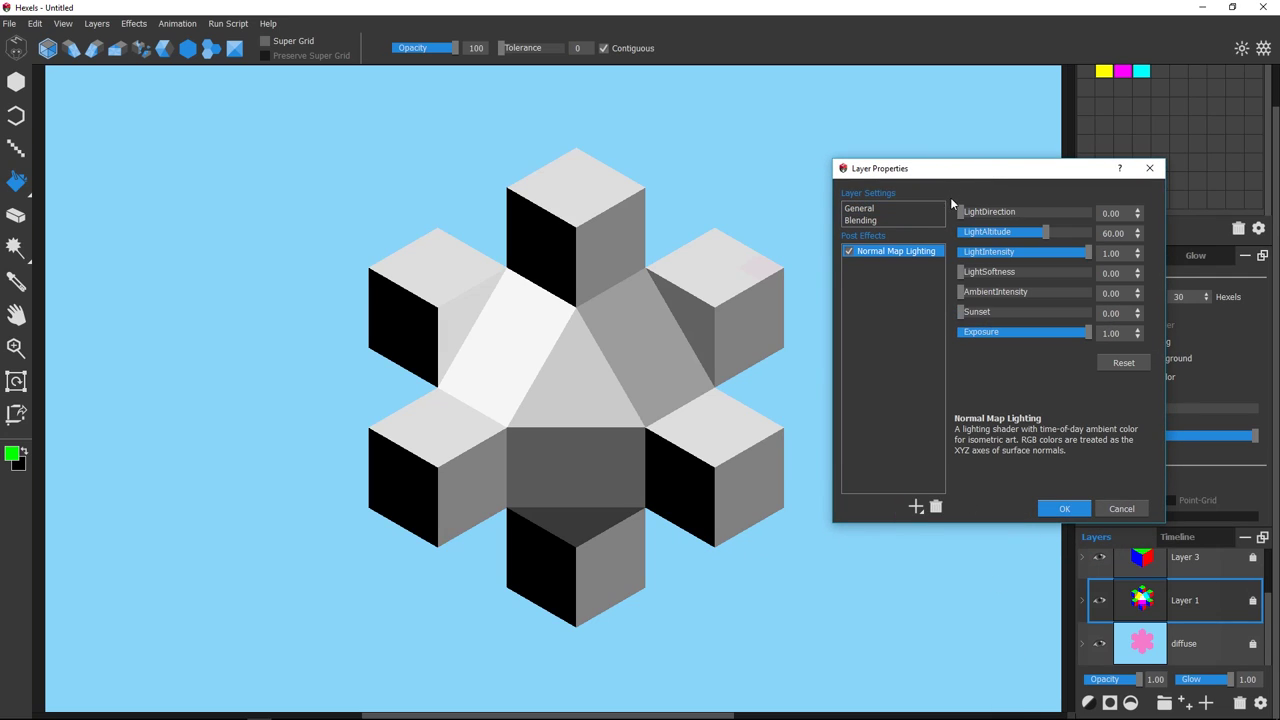
mouse_move(965, 218)
left_mouse_down()
mouse_move(988, 217)
mouse_move(940, 214)
left_mouse_up()
- Set Layer 1's blend mode to Multiply and apply the layer properties
left_click(912, 222)
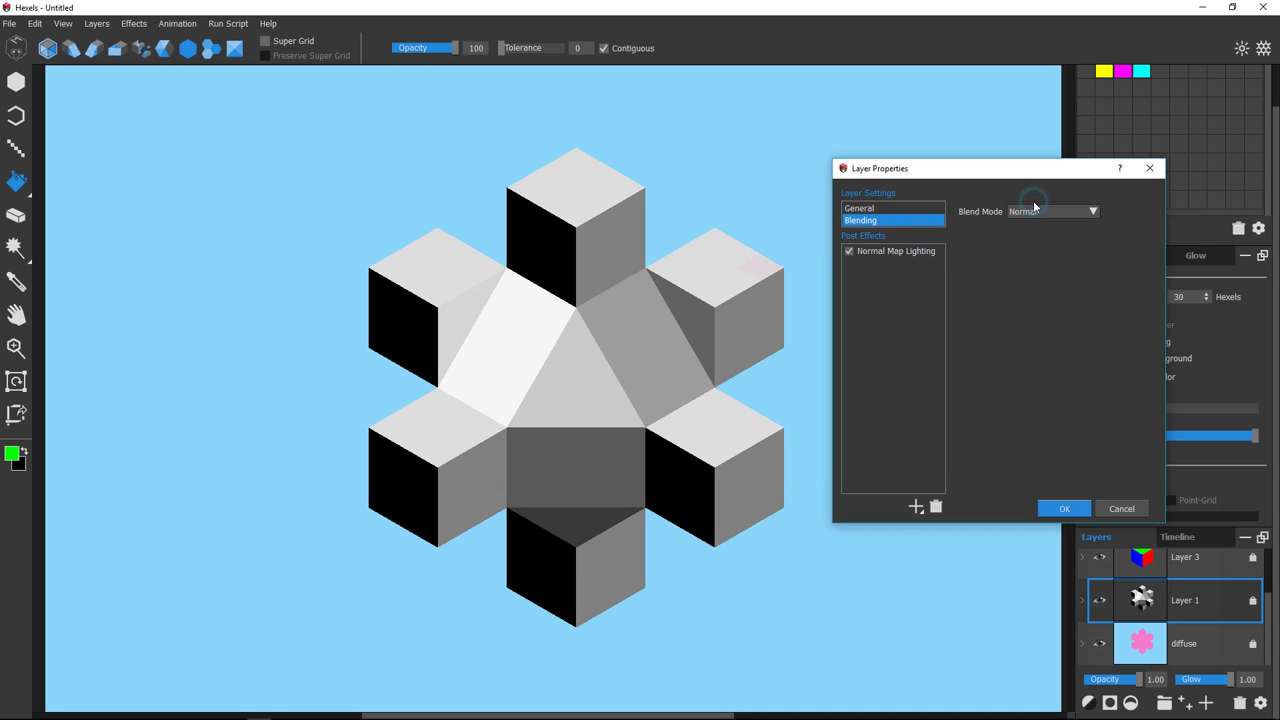
left_click(1091, 212)
left_click(1056, 261)
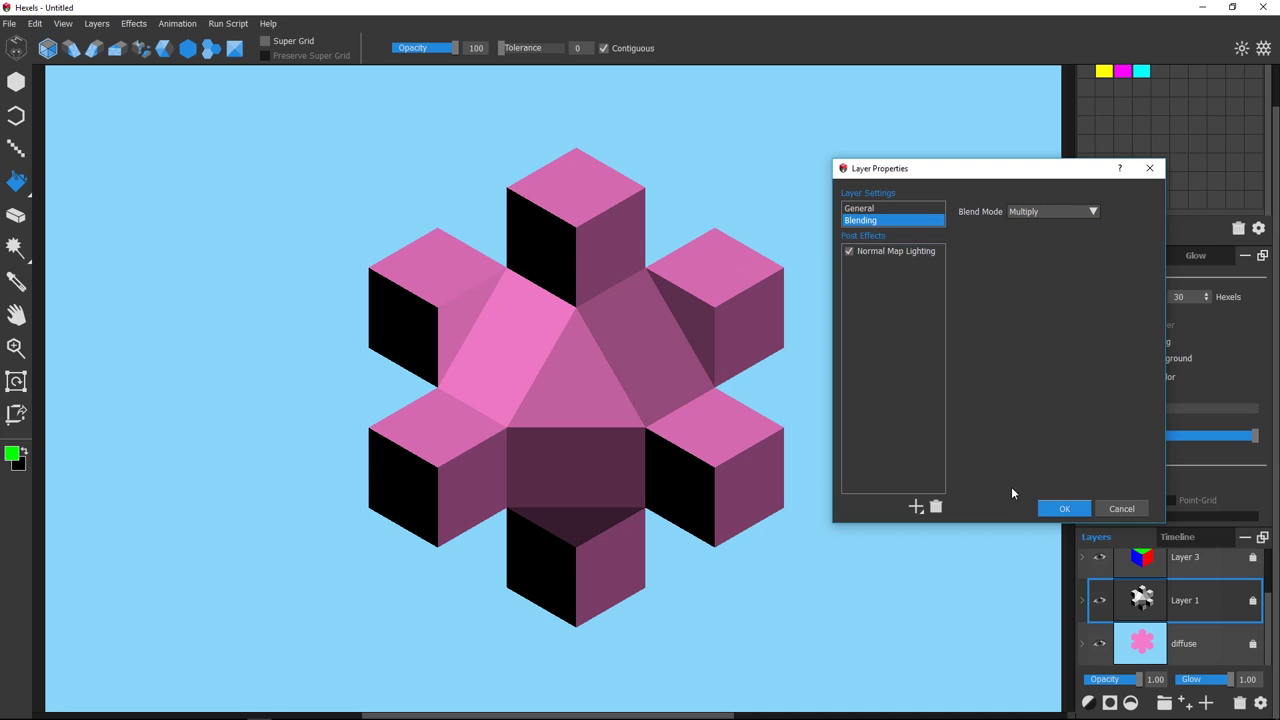
left_click(1063, 510)
- Recolor the pink shape on the diffuse layer by filling it with light brown (fcc490) and blue (514bfc)
left_click(1180, 640)
scroll(1252, 113, "up", 1)
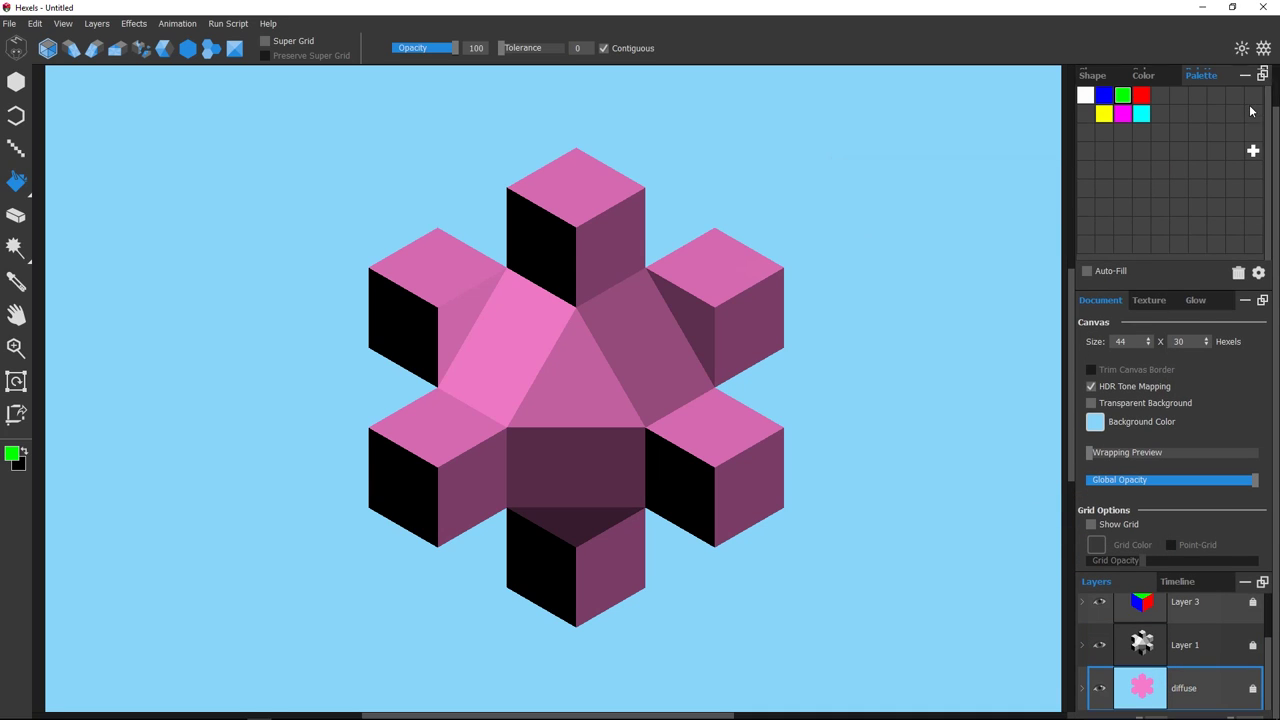
left_click(1244, 78)
left_click(1152, 77)
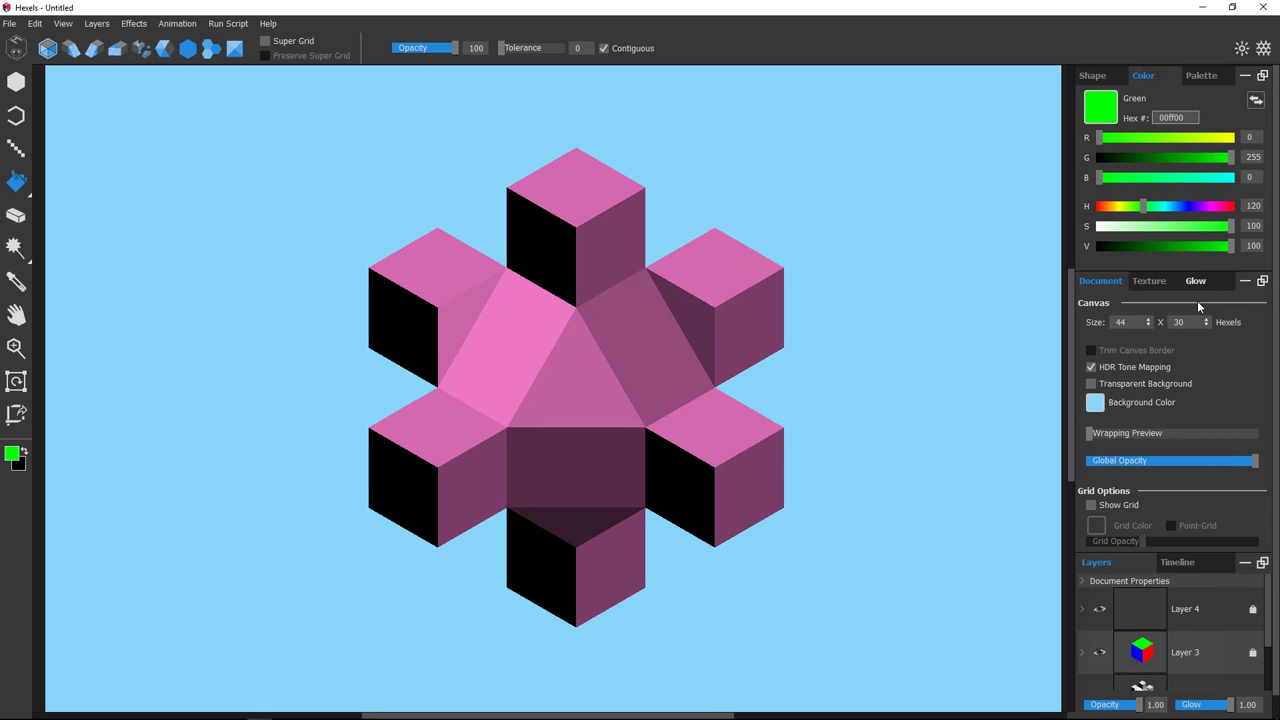
left_click_drag(1187, 138, 1228, 140)
scroll(1210, 630, "down", 2)
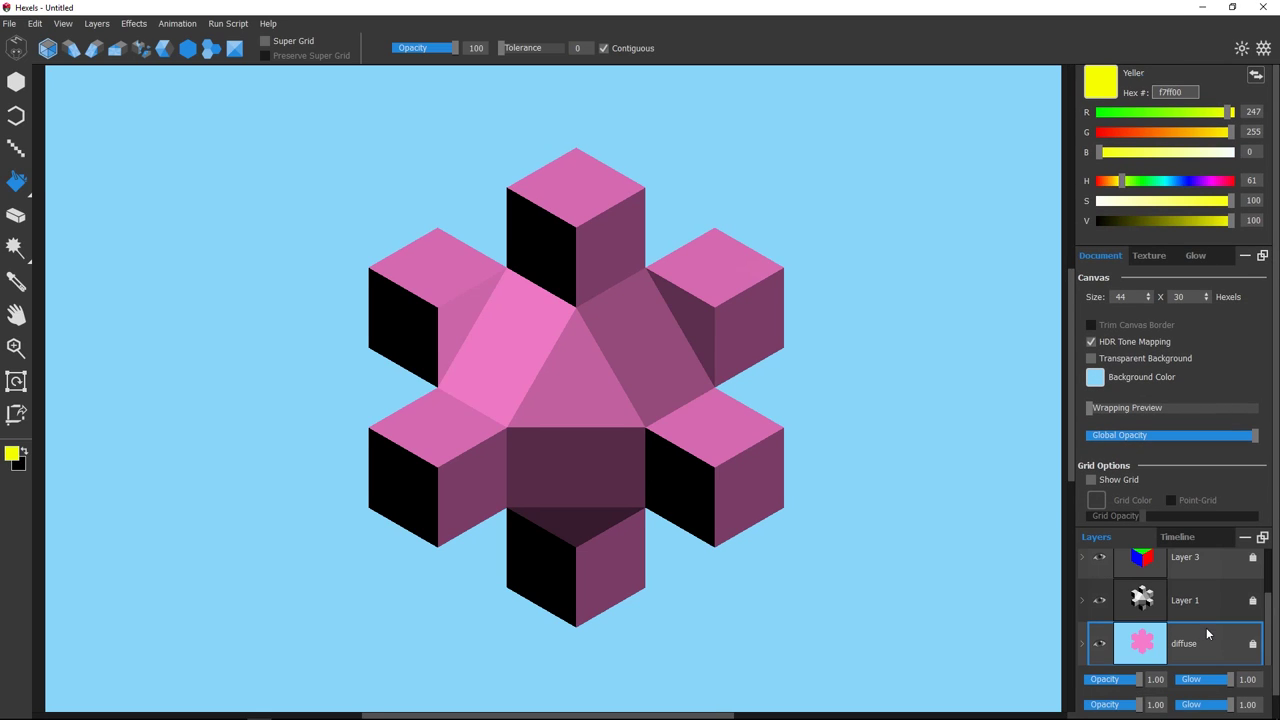
left_click(1196, 202)
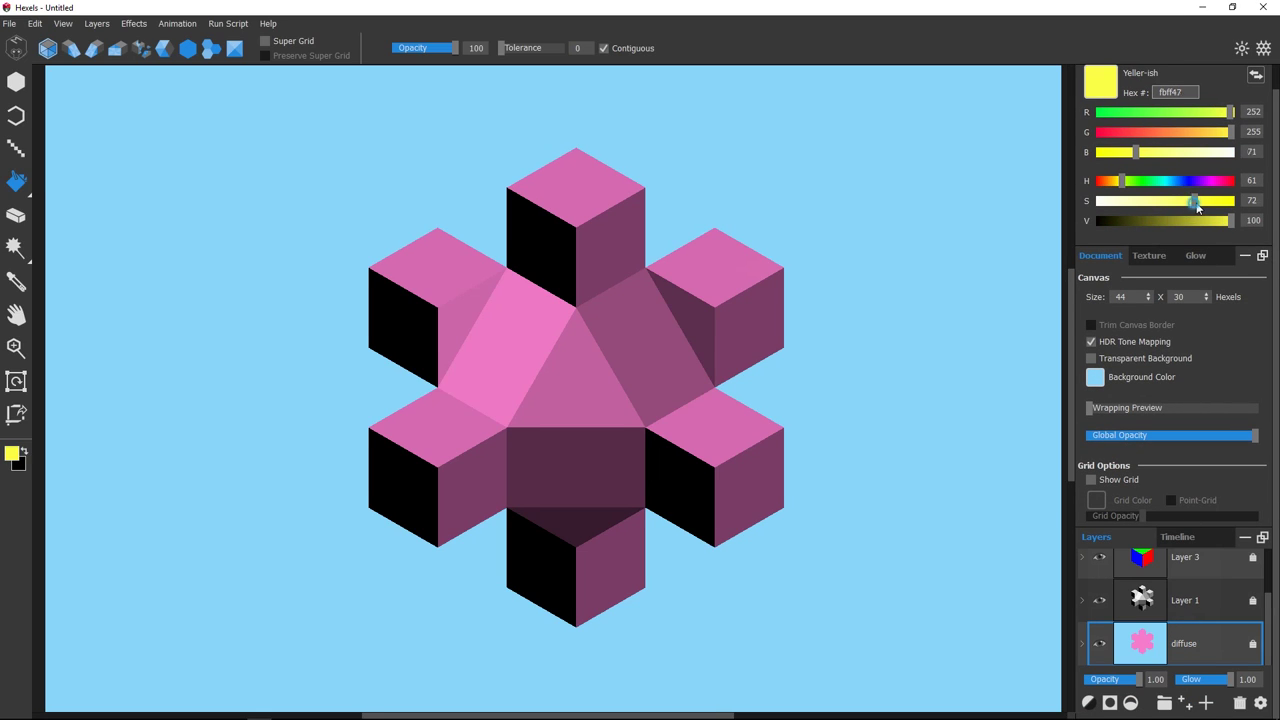
left_click(1180, 133)
left_click_drag(1163, 200, 1155, 202)
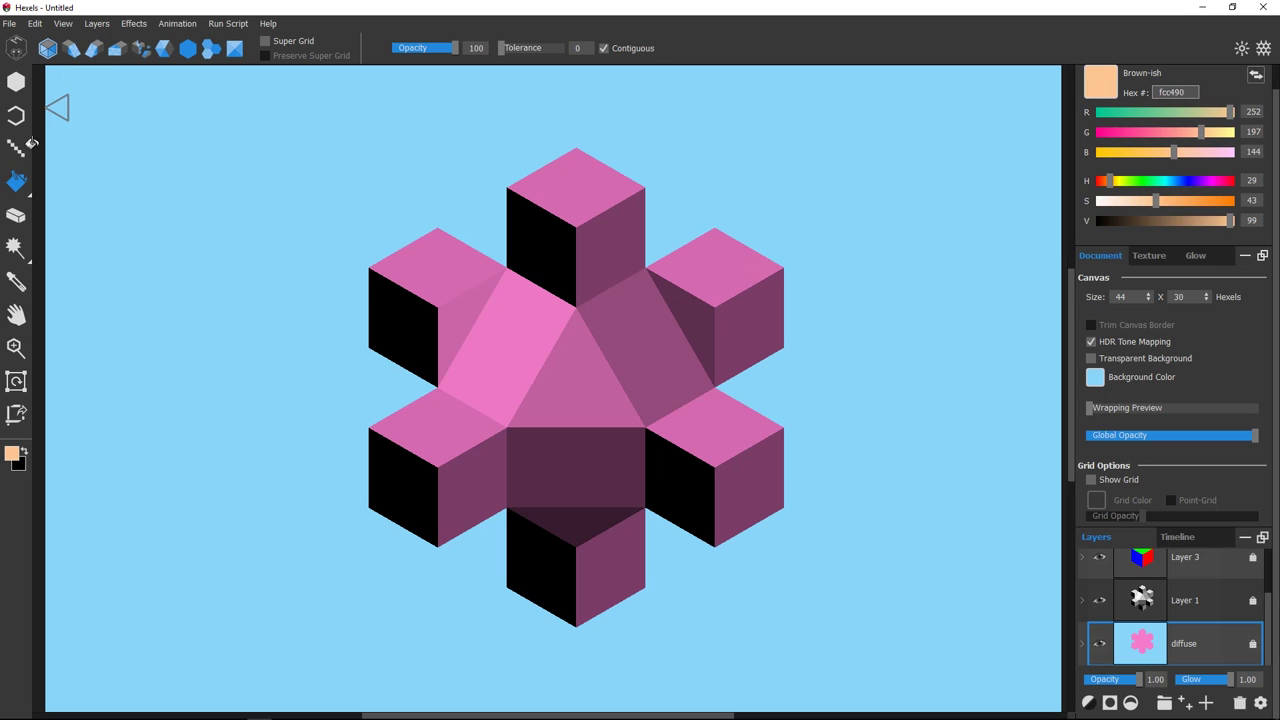
left_click(477, 298)
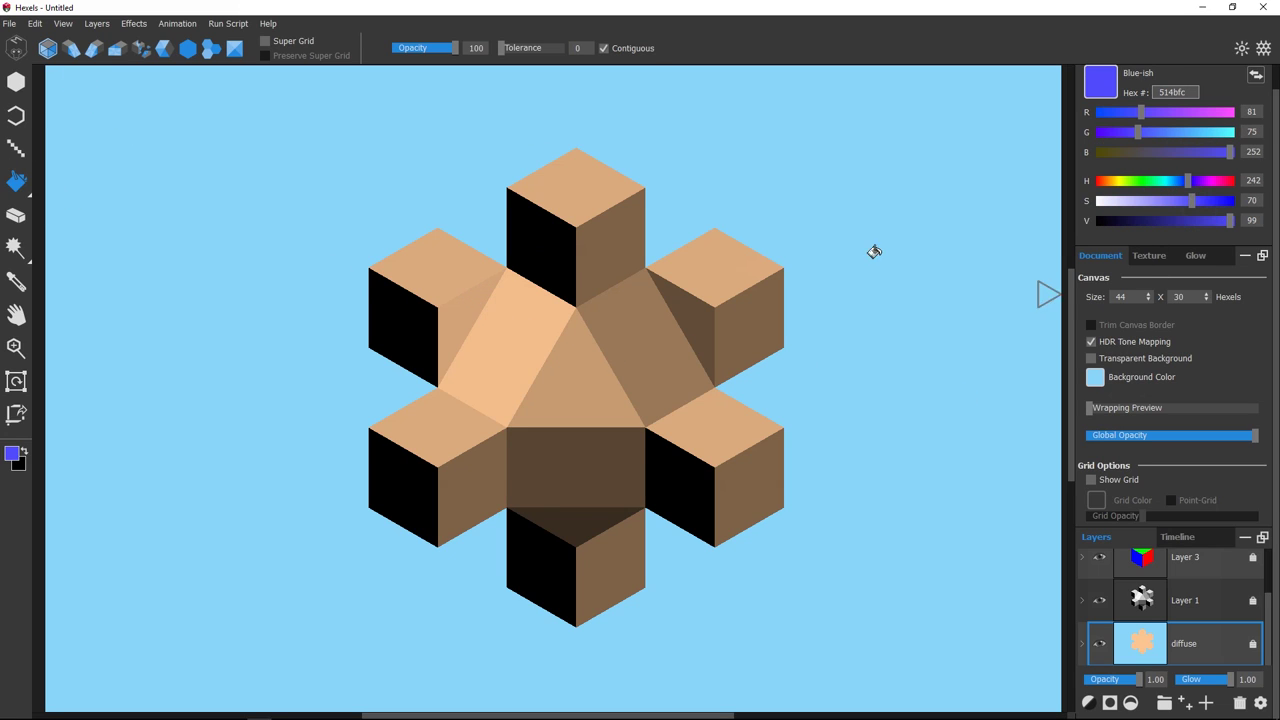
left_click(700, 289)
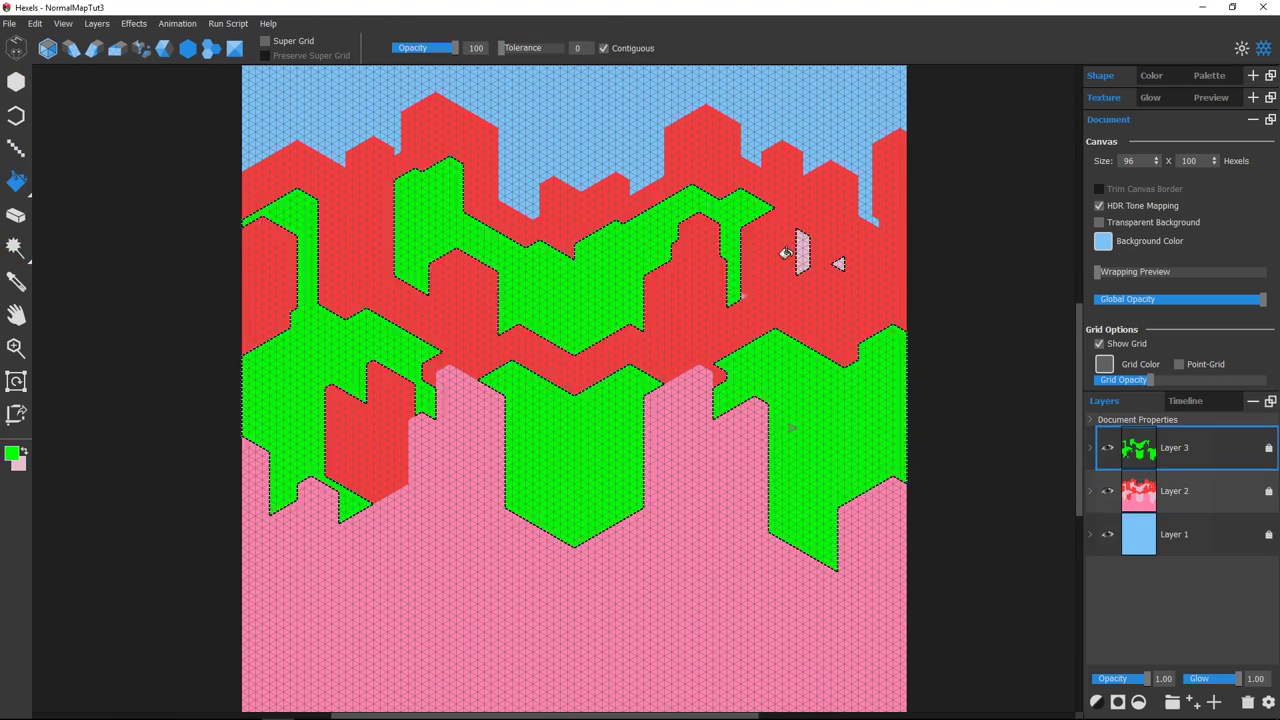
- Try the Normal Map Lighting post effect on Layer 3, adjusting its light direction, altitude and softness
key("b")
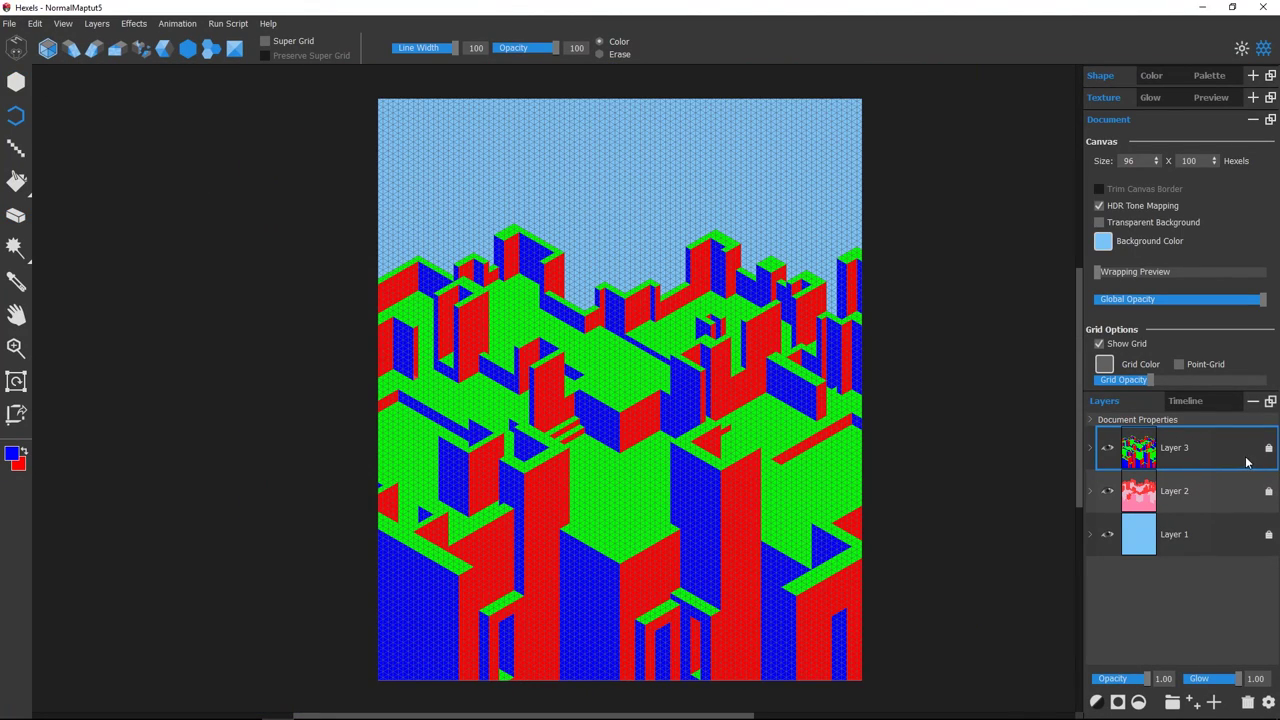
double_click(1248, 460)
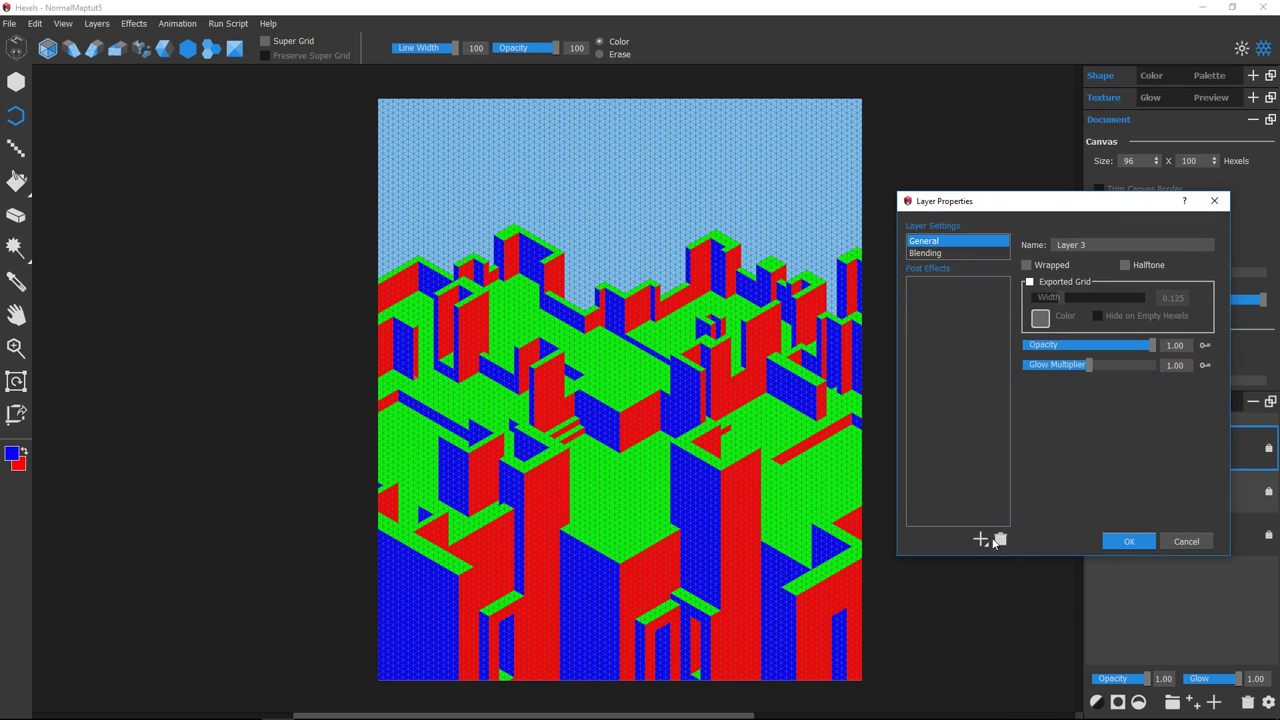
left_click(980, 539)
left_click(1049, 493)
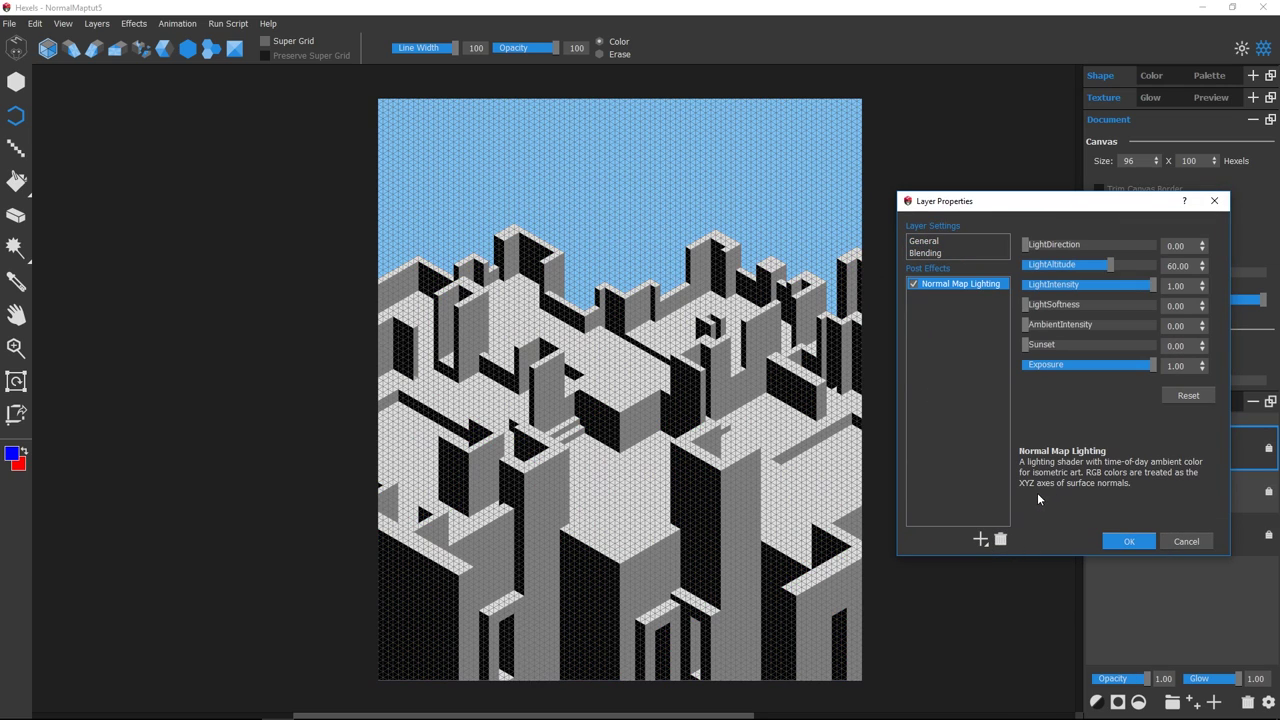
mouse_move(1053, 242)
left_mouse_down()
mouse_move(1160, 260)
mouse_move(1020, 248)
left_mouse_up()
left_click_drag(1092, 265, 1110, 267)
left_click_drag(1056, 303, 1126, 311)
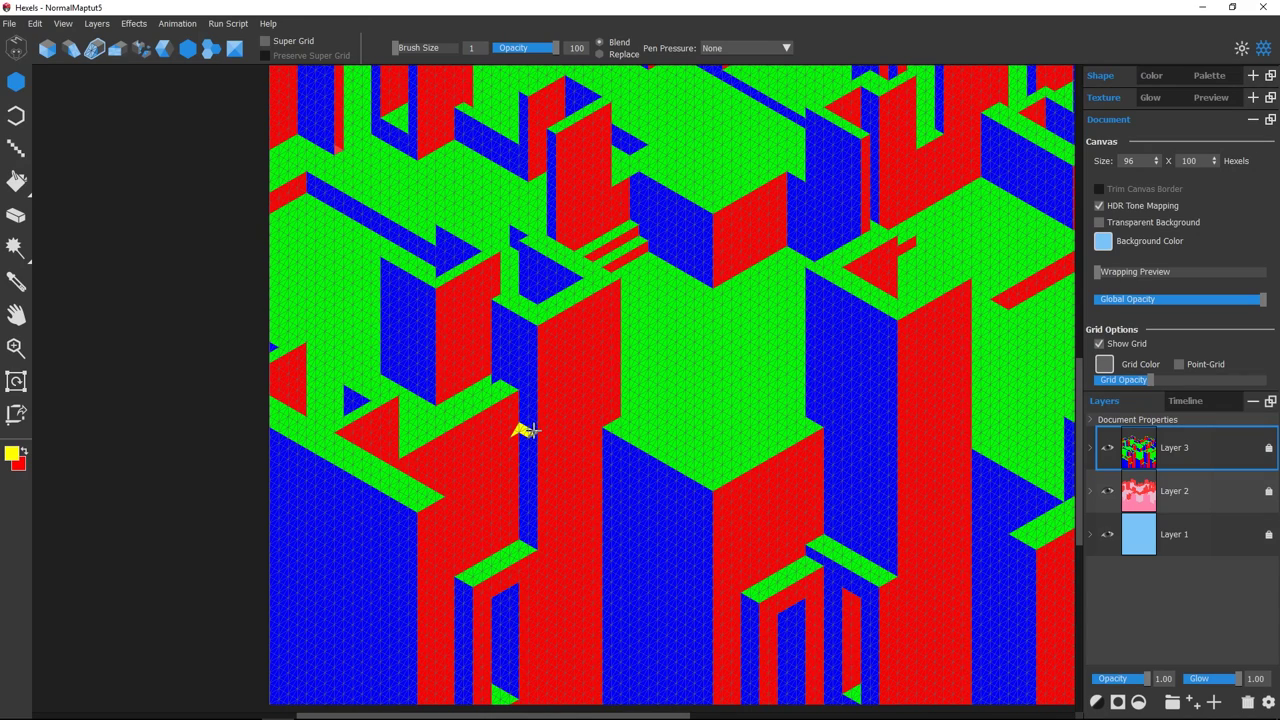
- Paint a yellow diagonal ramp across the red wall beside the front-left tower on Layer 3
left_click(9, 153)
left_click_drag(550, 458, 516, 499)
mouse_move(600, 360)
left_mouse_down()
mouse_move(514, 497)
mouse_move(588, 366)
left_mouse_up()
left_click(17, 116)
left_click(16, 82)
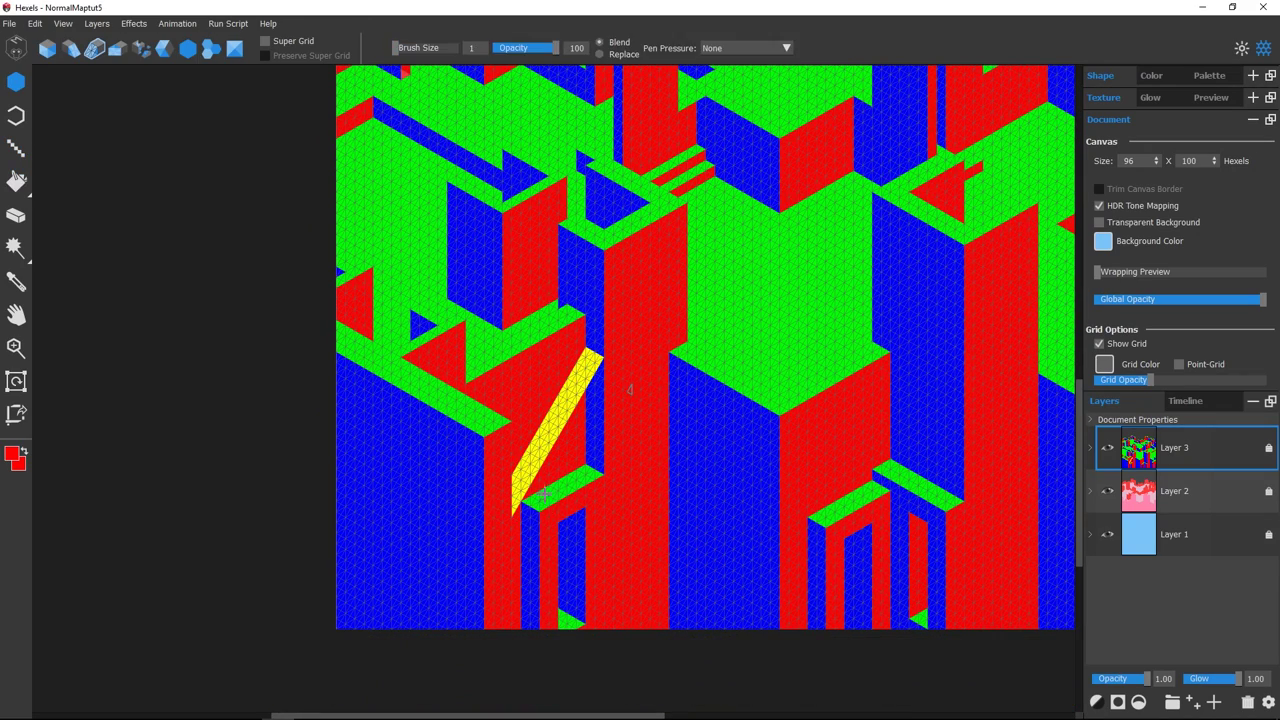
key("ctrl+z")
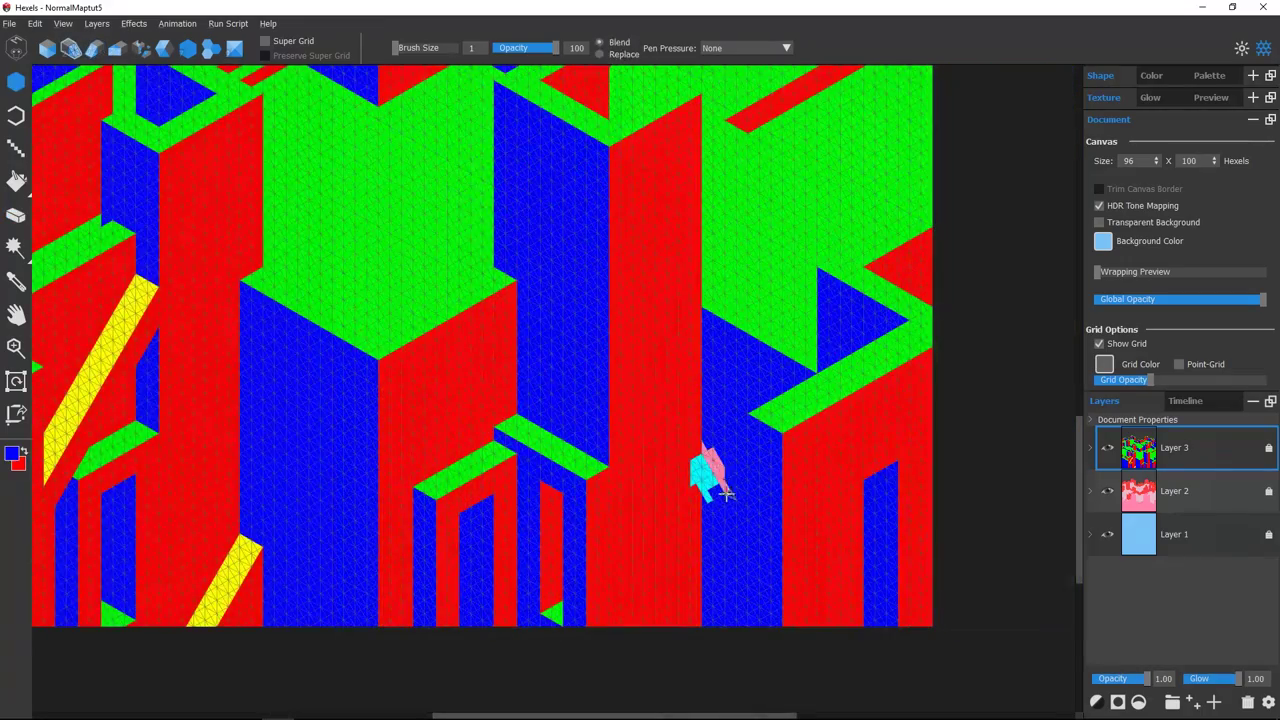
- Paint cyan ramps on the blue walls at the front right and magenta bevels on the central platforms' front corners
left_click_drag(709, 457, 748, 578)
left_click_drag(702, 648, 700, 608)
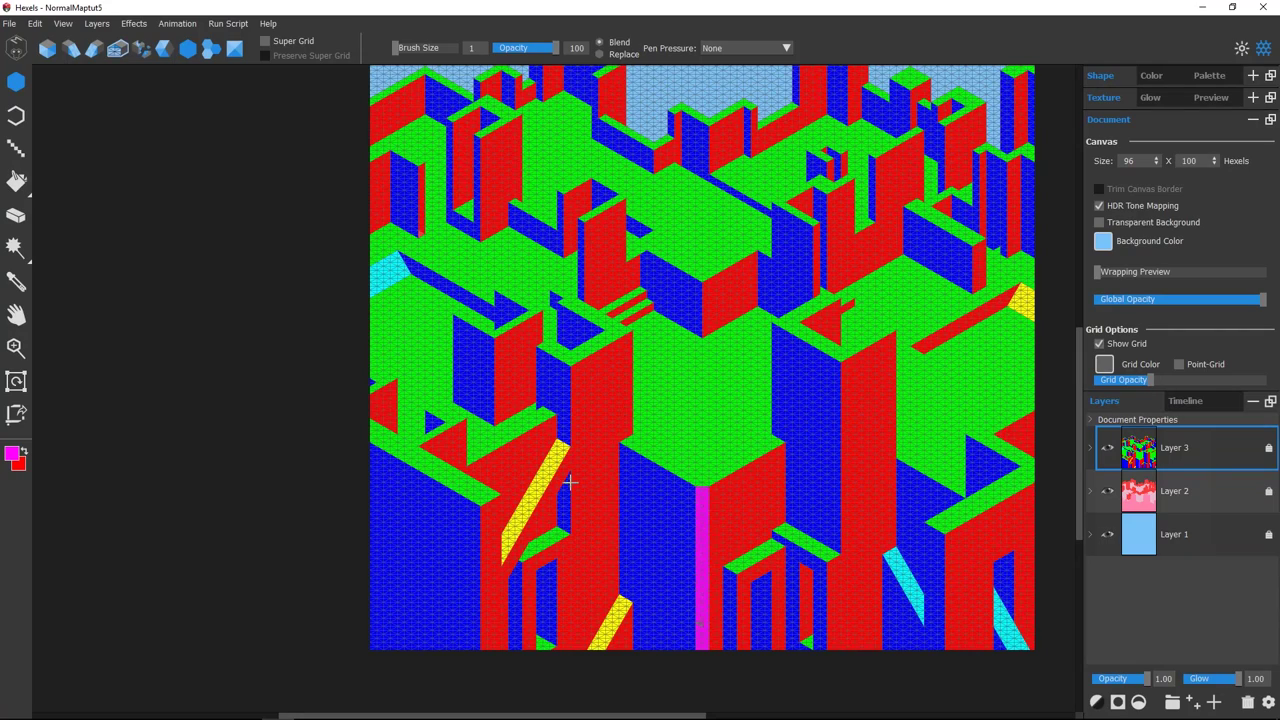
scroll(569, 483, "up", 3)
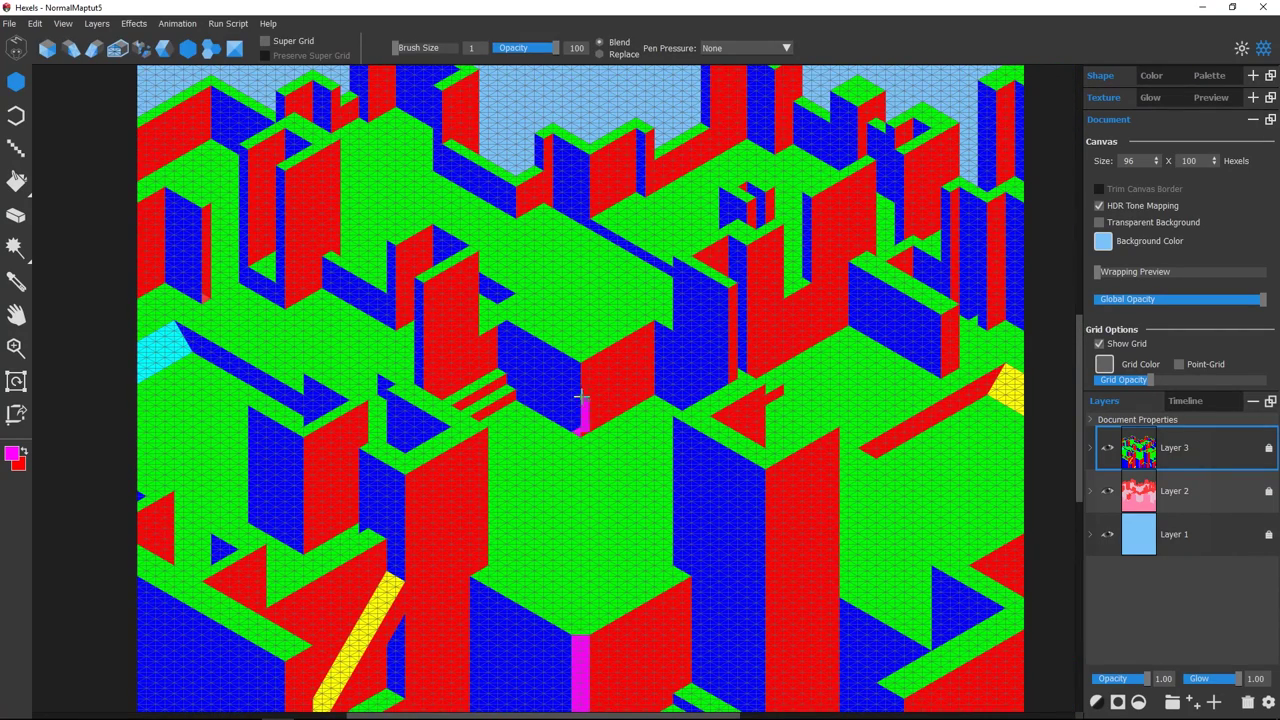
left_click_drag(581, 397, 581, 360)
left_click_drag(581, 360, 585, 395)
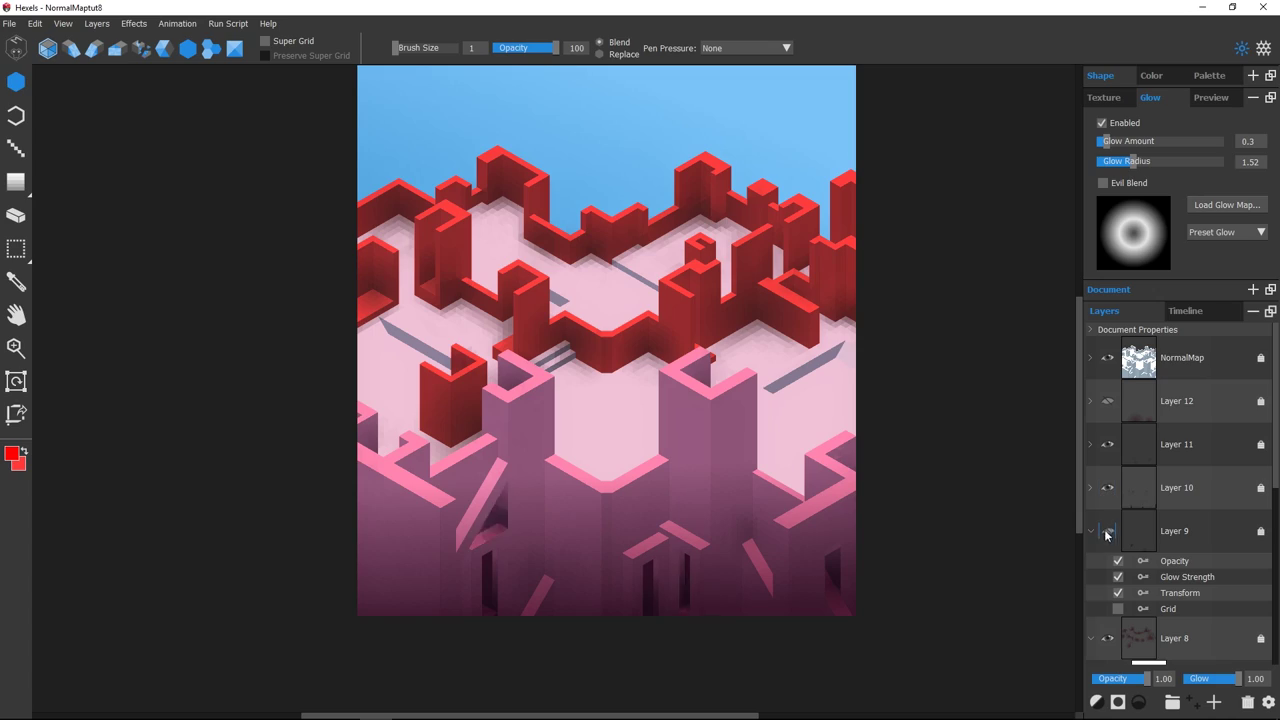
- Set the pen pressure to Opacity and touch up the soft shading around the front towers
left_click(745, 48)
left_click(720, 66)
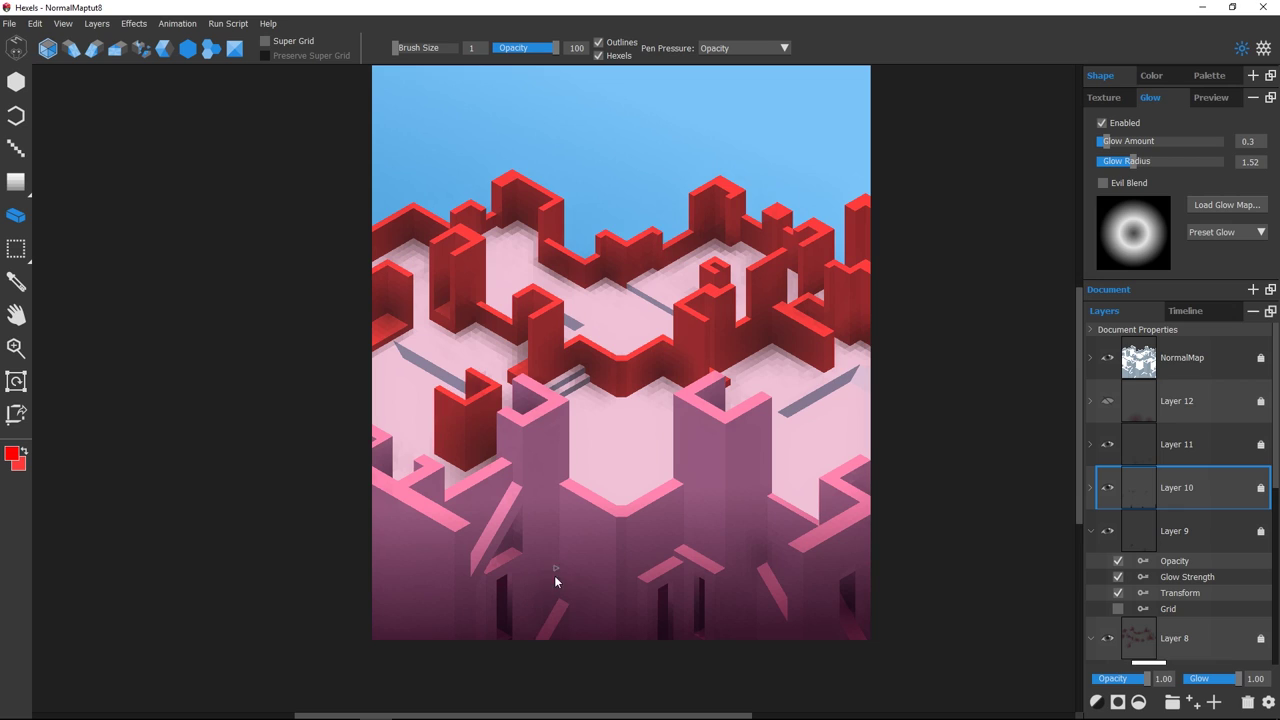
left_click(1107, 401)
left_click_drag(731, 508, 741, 516)
- Select Mask 1 under Layer 8 for editing
left_click(1091, 531)
left_click_drag(1275, 400, 1275, 454)
left_click(1210, 512)
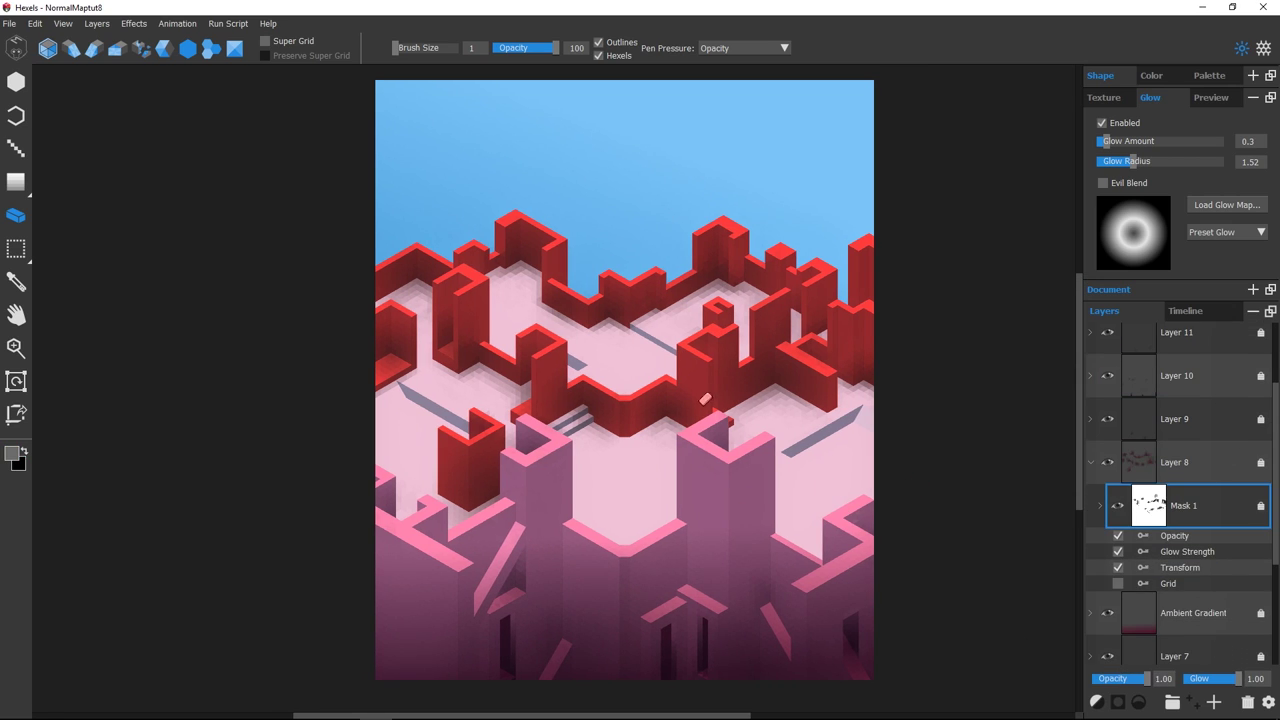
- Add a new layer and sample the grey of the recessed wall on the scene's right side
left_click(1270, 374)
left_click_drag(1275, 386, 1275, 335)
left_click(1200, 394)
left_click(1214, 702)
left_click(15, 182)
left_click(842, 422, "alt")
- Select an area of the recessed wall and shade it with a gradient
scroll(842, 422, "up", 4)
left_click(15, 248)
left_click(15, 248)
mouse_move(570, 462)
left_mouse_down()
mouse_move(523, 452)
mouse_move(632, 416)
mouse_move(690, 514)
mouse_move(590, 410)
left_mouse_up()
left_click(15, 182)
left_click_drag(632, 352, 672, 570)
- Select the recessed wall on the scene's left side and shade it with a gradient
scroll(683, 331, "down", 4)
mouse_move(306, 334)
left_mouse_down()
mouse_move(683, 331)
mouse_move(667, 325)
left_mouse_up()
left_click(15, 248)
mouse_move(370, 376)
left_mouse_down()
mouse_move(308, 331)
mouse_move(238, 353)
mouse_move(324, 362)
mouse_move(328, 420)
left_mouse_up()
mouse_move(292, 468)
left_mouse_down()
mouse_move(313, 428)
mouse_move(308, 341)
mouse_move(270, 419)
mouse_move(286, 337)
left_mouse_up()
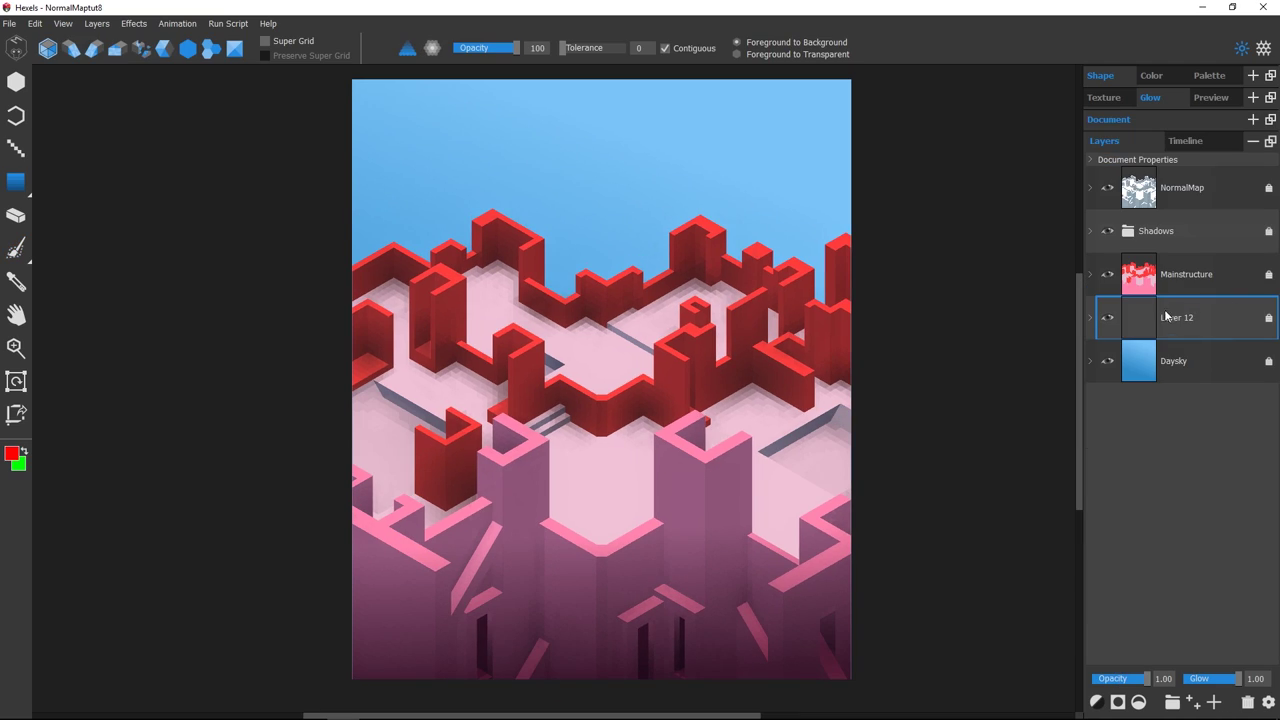
- Rename Layer 12 to Normal Map Sky and fill the sky with a vertical red-to-green gradient
double_click(1168, 318)
type("Normal Map 2")
key("Return")
left_click_drag(595, 157, 595, 201)
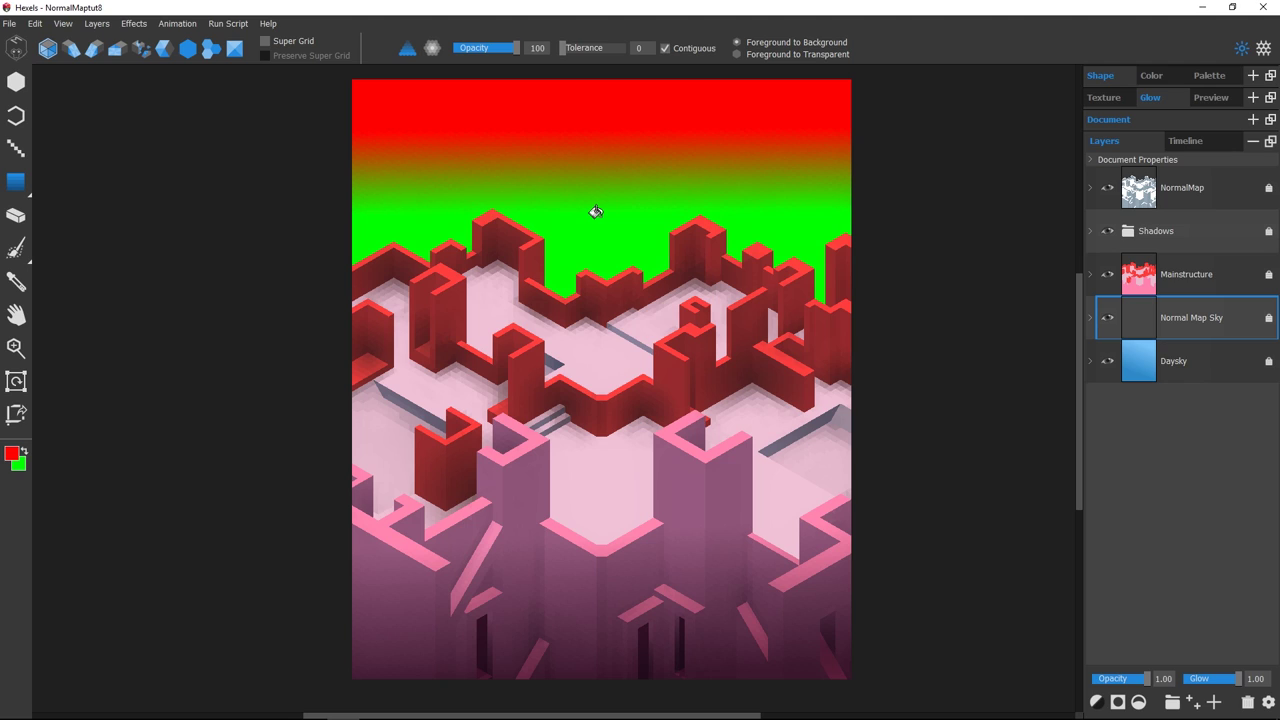
- Add the Normal Map Lighting effect to the Normal Map Sky layer and set its blending to Multiply
double_click(1206, 323)
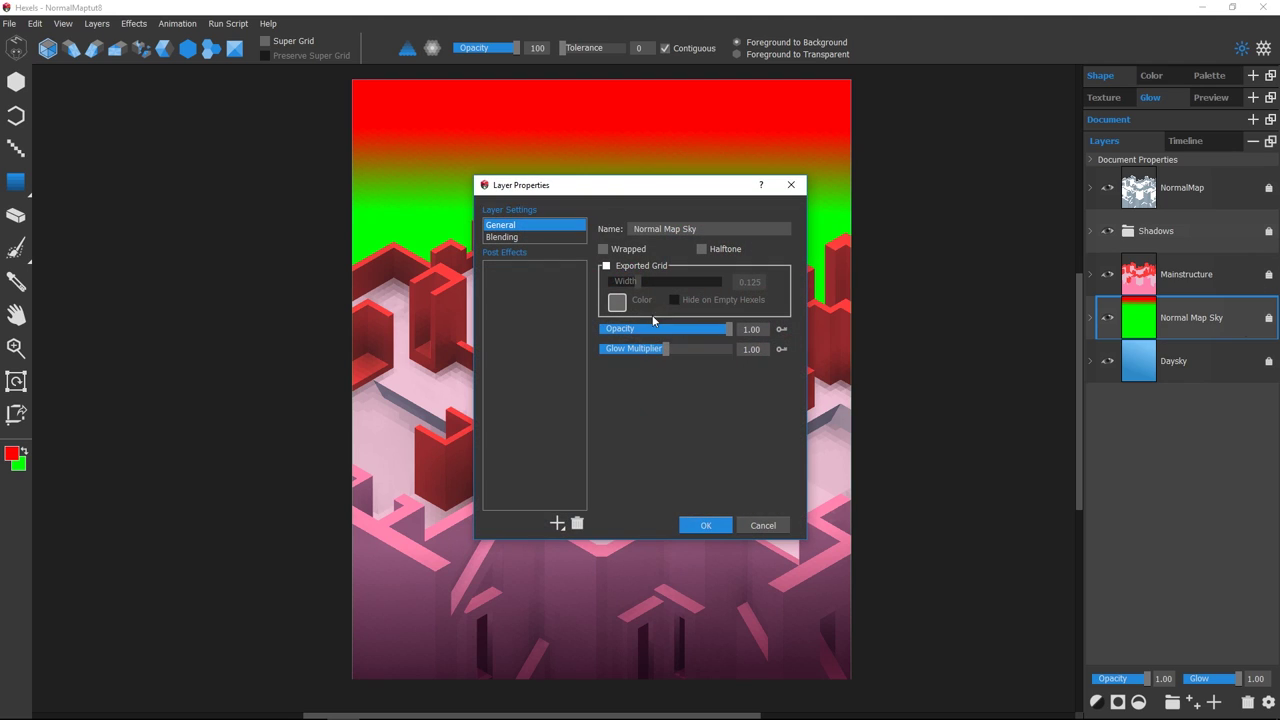
left_click(557, 524)
left_click(610, 476)
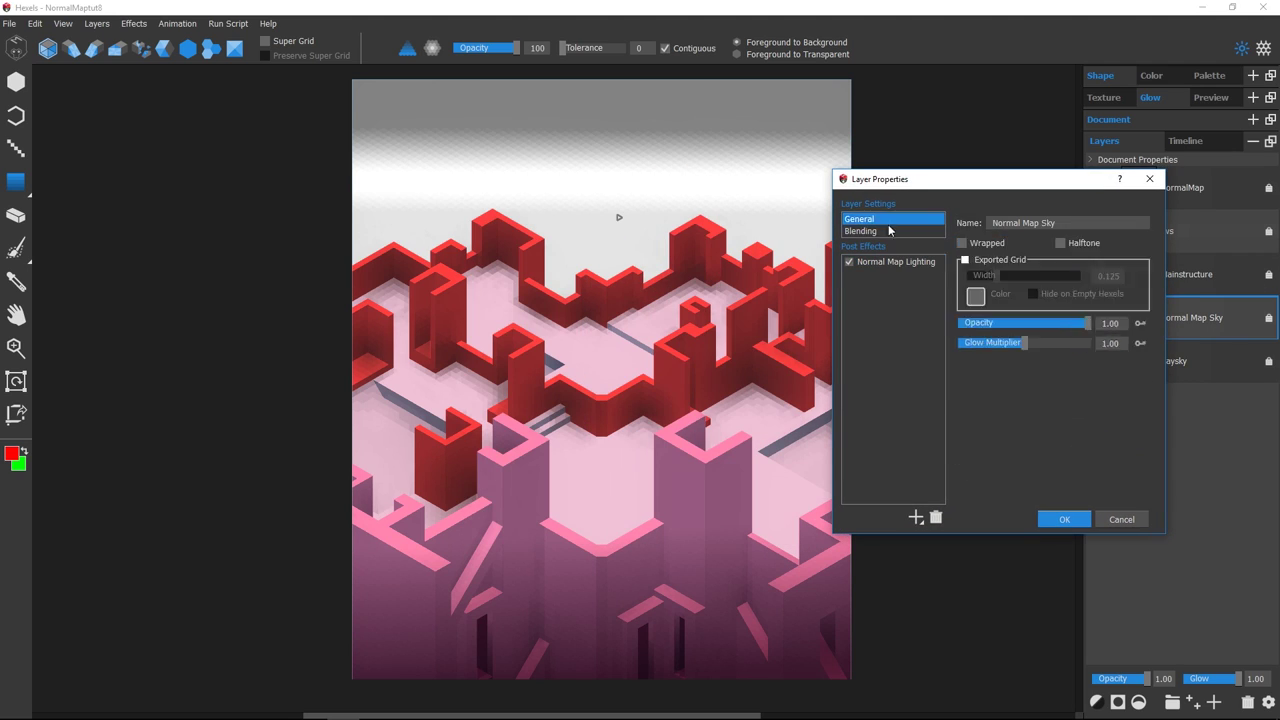
left_click(889, 229)
left_click(1051, 220)
left_click(1045, 266)
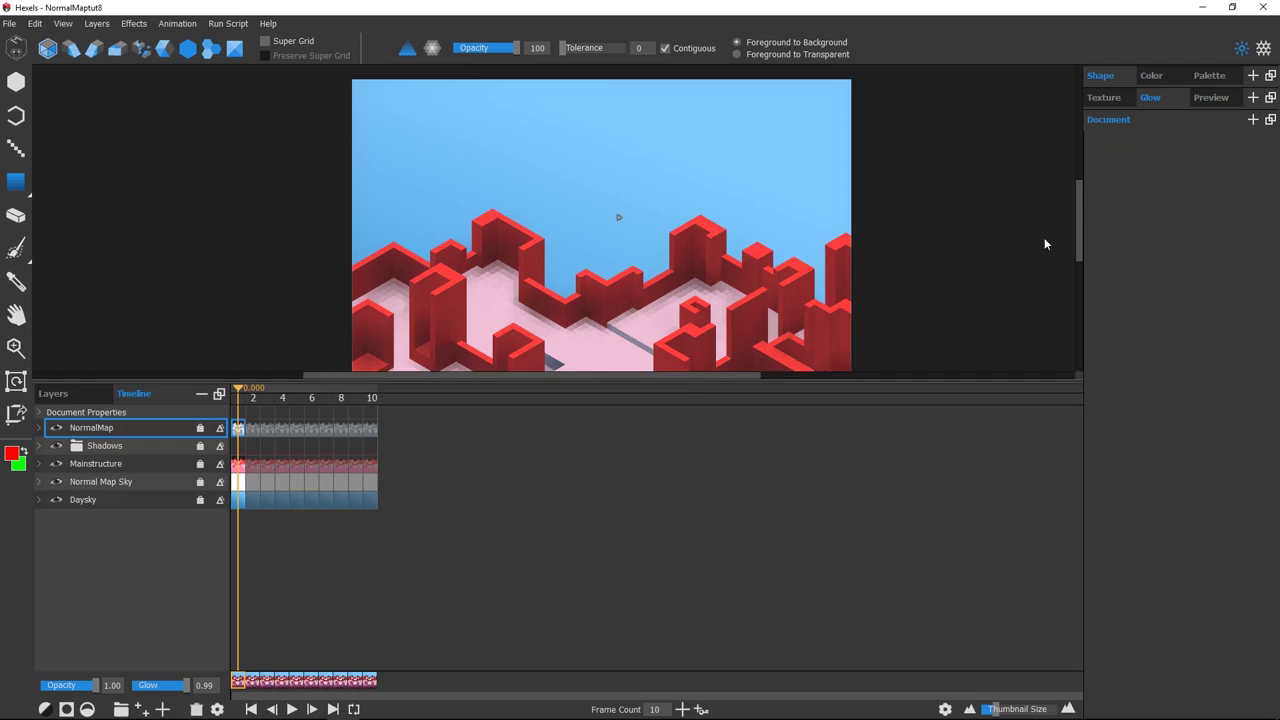
- Enable keyframing for the Normal Map Lighting effect on the Normal Map Sky layer and add a keyframe at frame 10
scroll(869, 294, "down", 3)
left_click_drag(694, 380, 660, 546)
left_click_drag(651, 403, 663, 452)
key("ctrl+minus")
left_click_drag(712, 403, 733, 384)
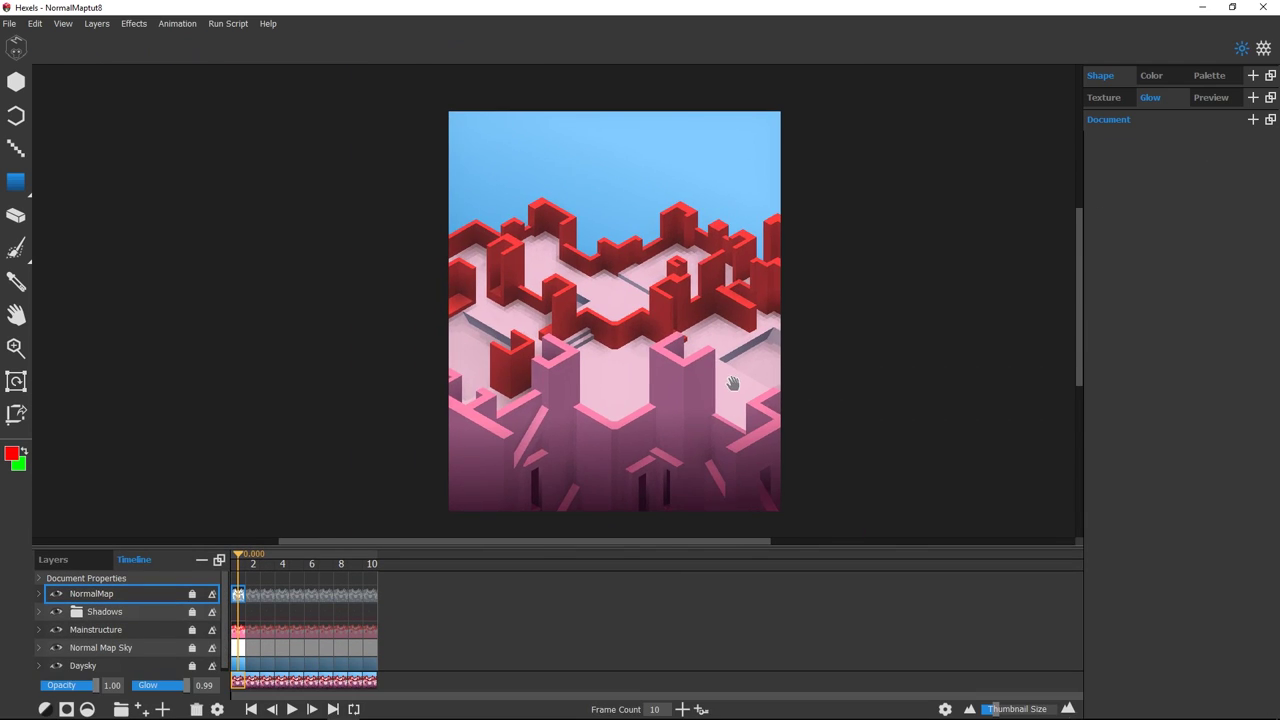
left_click(110, 645)
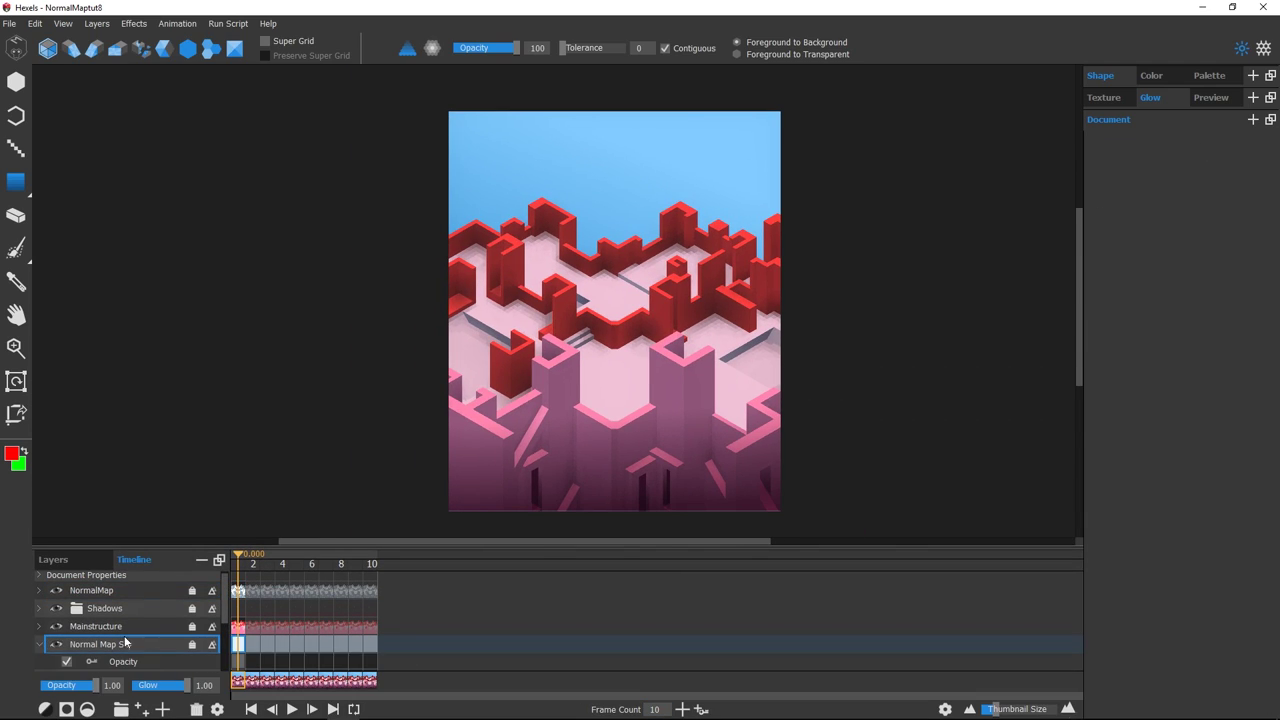
scroll(131, 640, "down", 2)
scroll(202, 653, "down", 1)
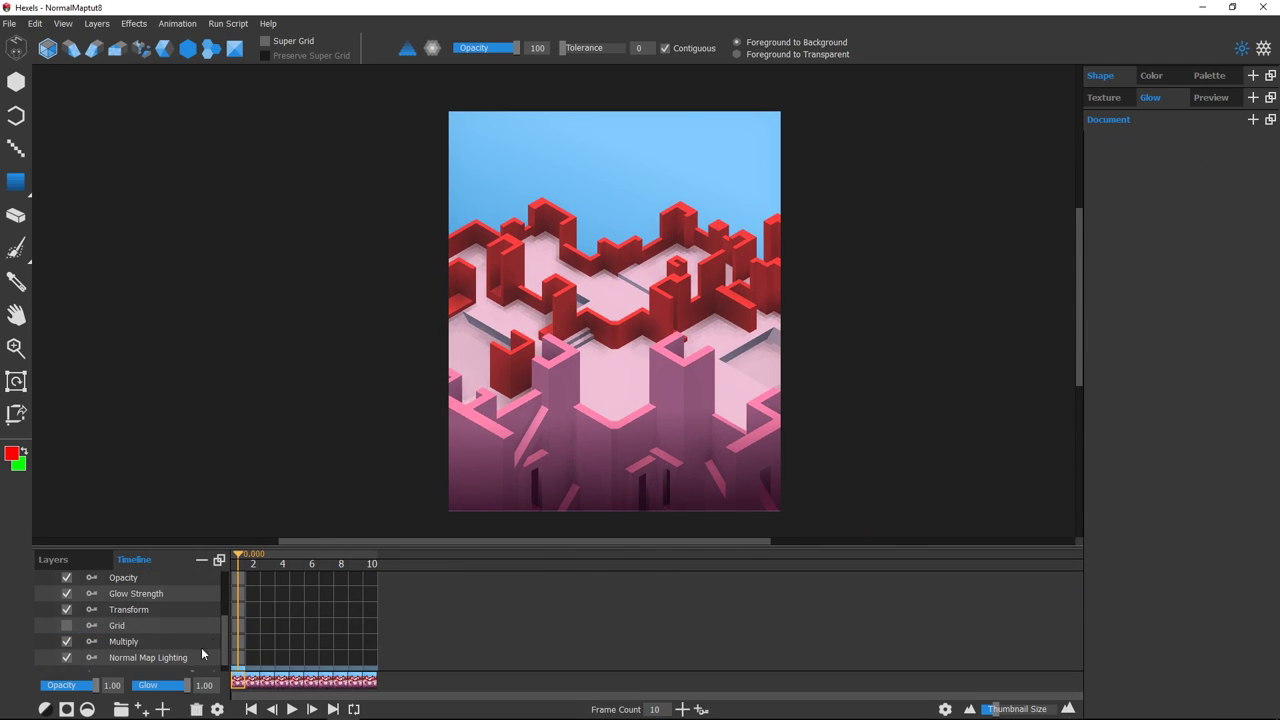
left_click(94, 656)
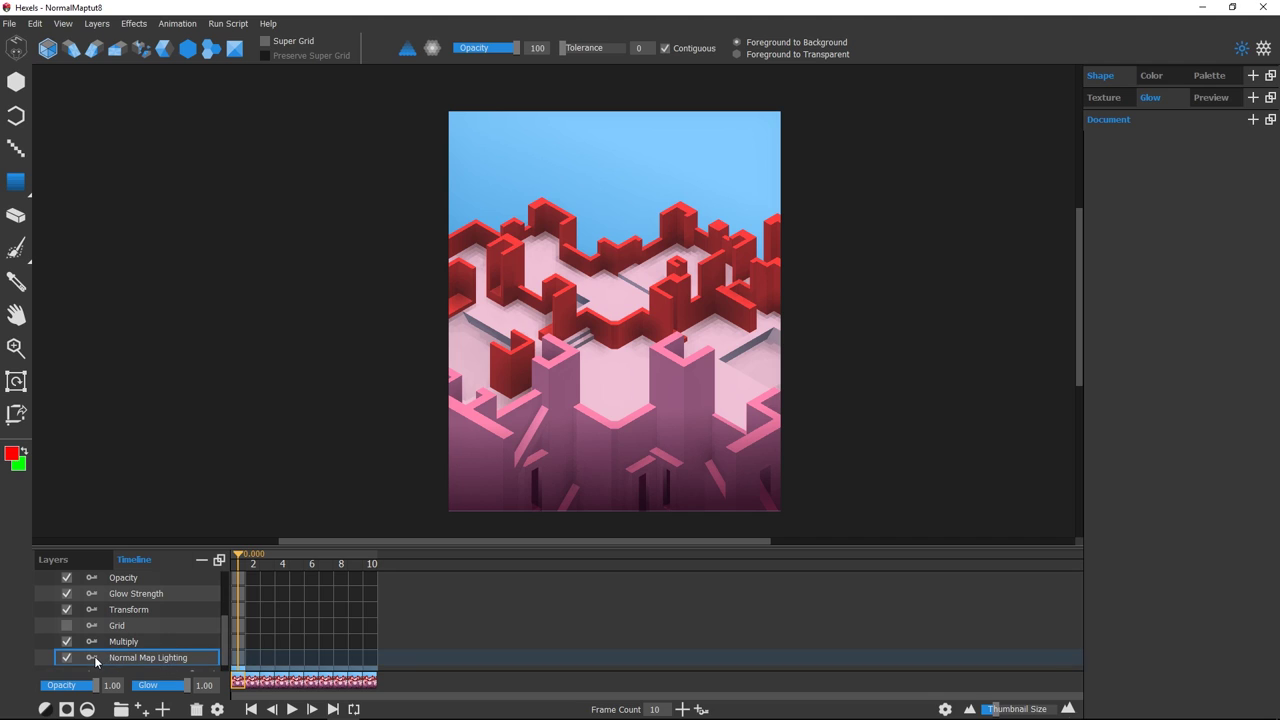
left_click(375, 663)
- In the sky's frame 10 lighting keyframe, raise LightAltitude to maximum, reduce LightIntensity to minimum and raise Sunset
double_click(373, 663)
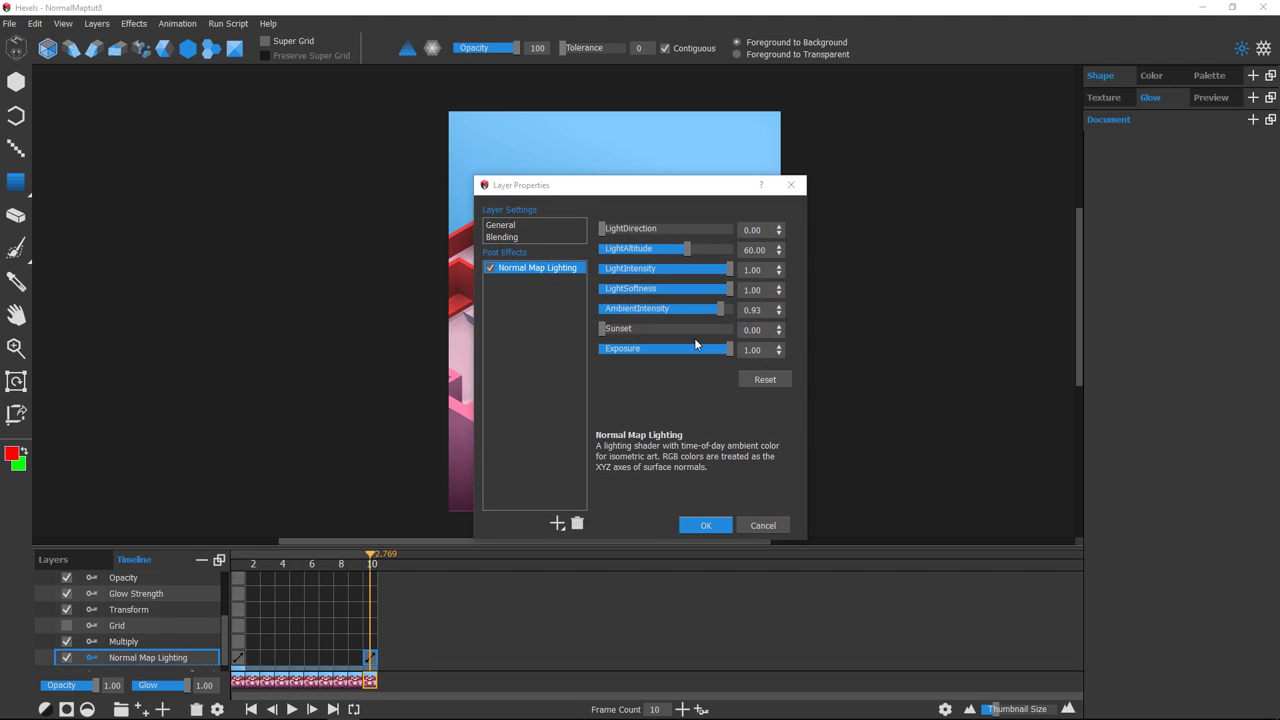
left_click_drag(668, 175, 1033, 139)
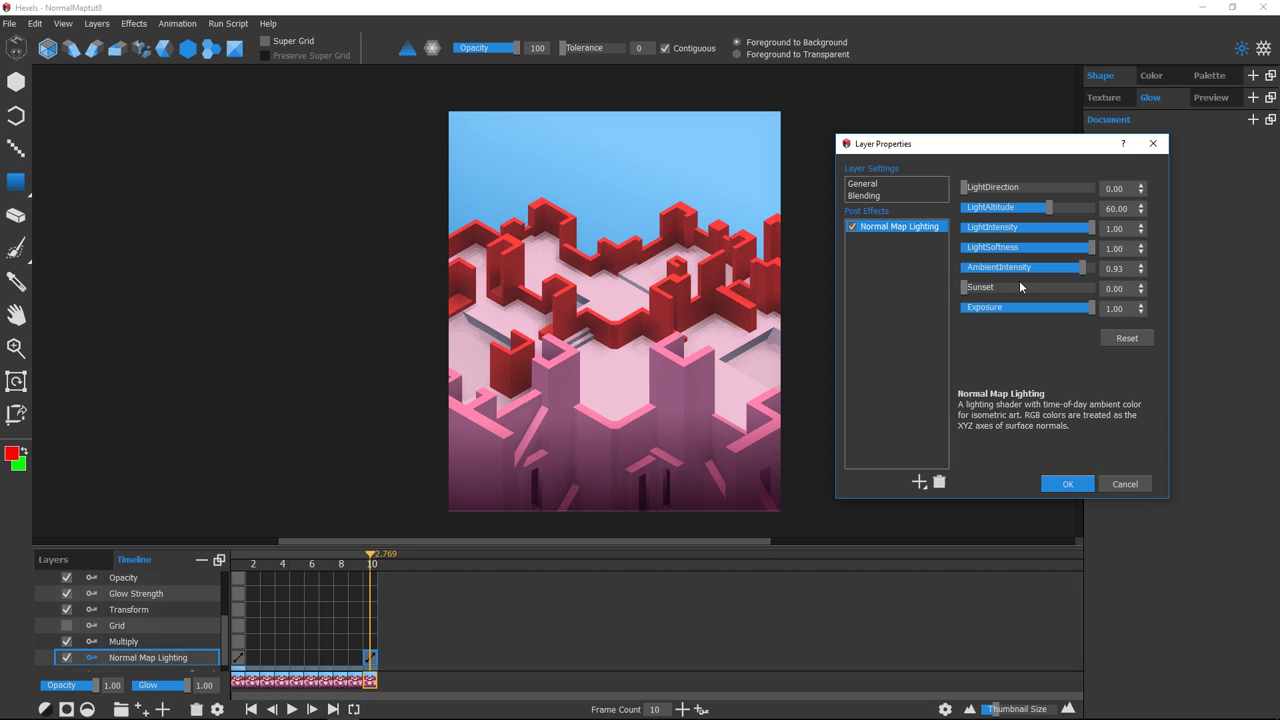
left_click_drag(1049, 207, 1094, 208)
left_click_drag(1089, 227, 966, 237)
mouse_move(1074, 287)
left_mouse_down()
mouse_move(1048, 288)
mouse_move(1118, 291)
mouse_move(1067, 291)
mouse_move(1085, 278)
left_mouse_up()
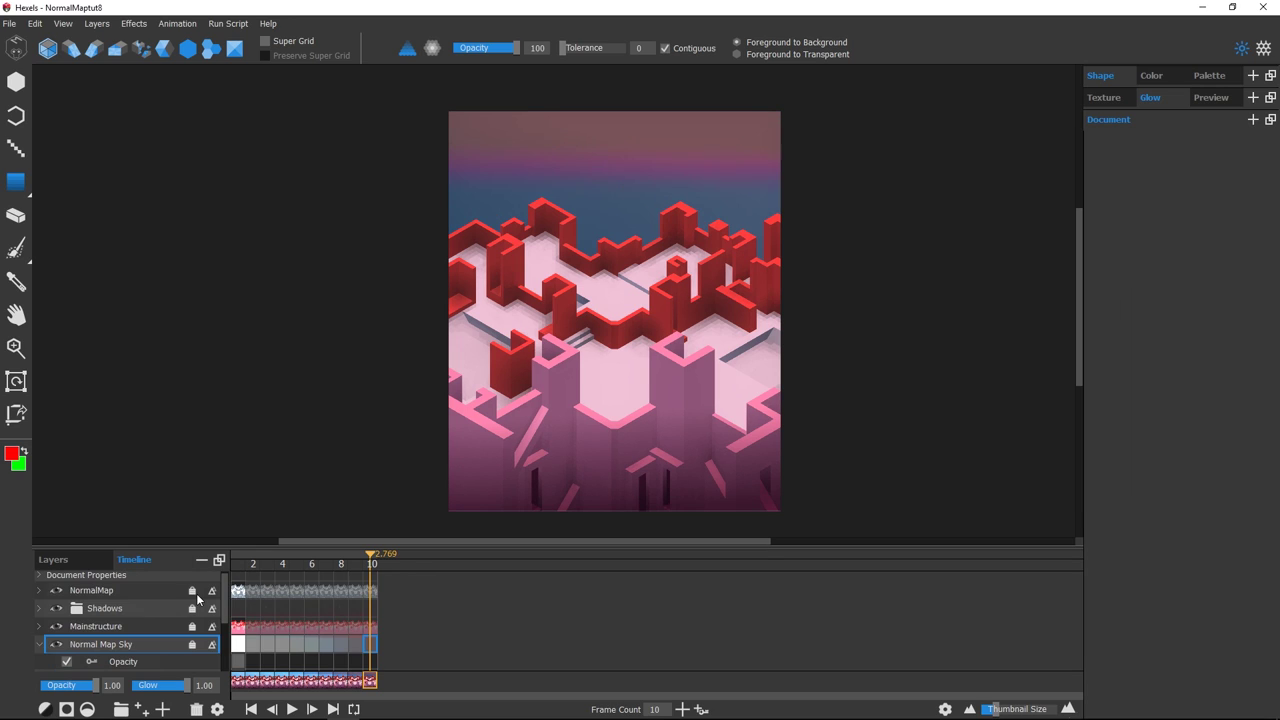
- Keyframe the NormalMap layer's Normal Map Lighting at frames 1 and 10, and adjust the frame 10 lighting for a reddish sunset
left_click(41, 593)
scroll(130, 640, "down", 1)
left_click(238, 646)
double_click(370, 646)
left_click_drag(748, 180, 1123, 114)
left_click_drag(1100, 178, 1021, 189)
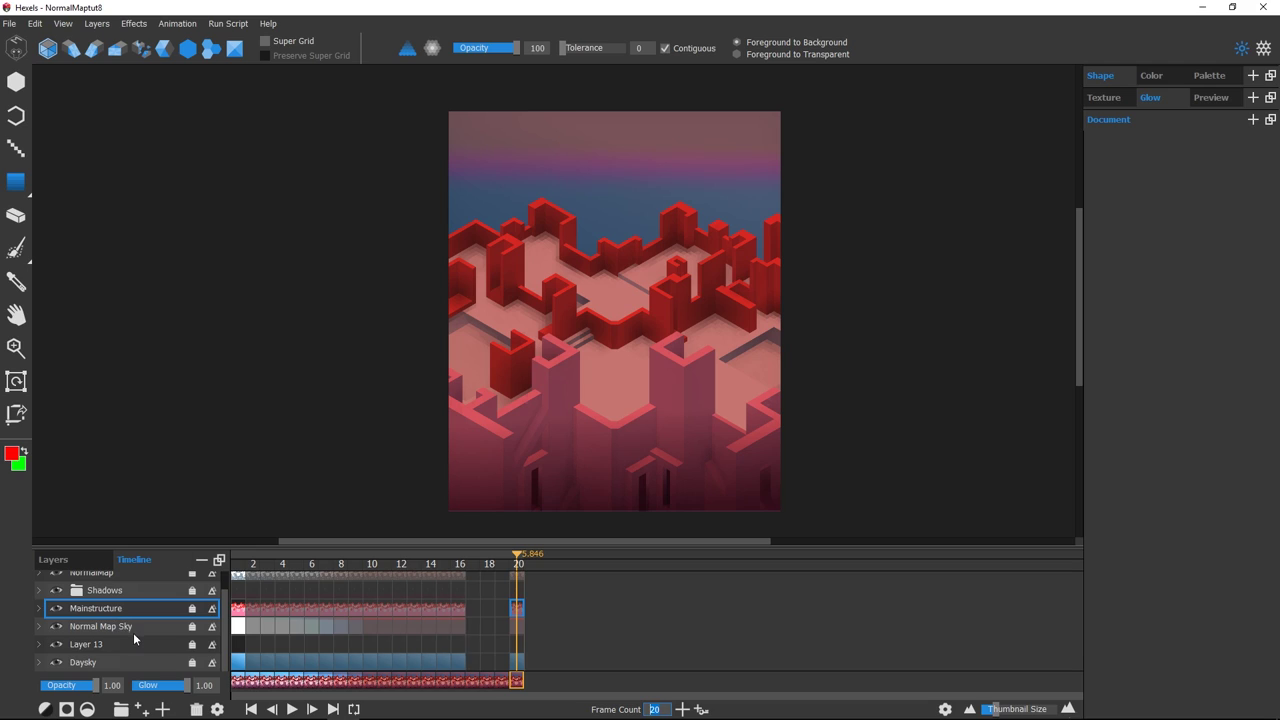
- Rename Layer 13 to Nightsky and choose a very dark navy as the foreground colour
double_click(92, 645)
type("Nightsky")
key("Return")
left_click(12, 455)
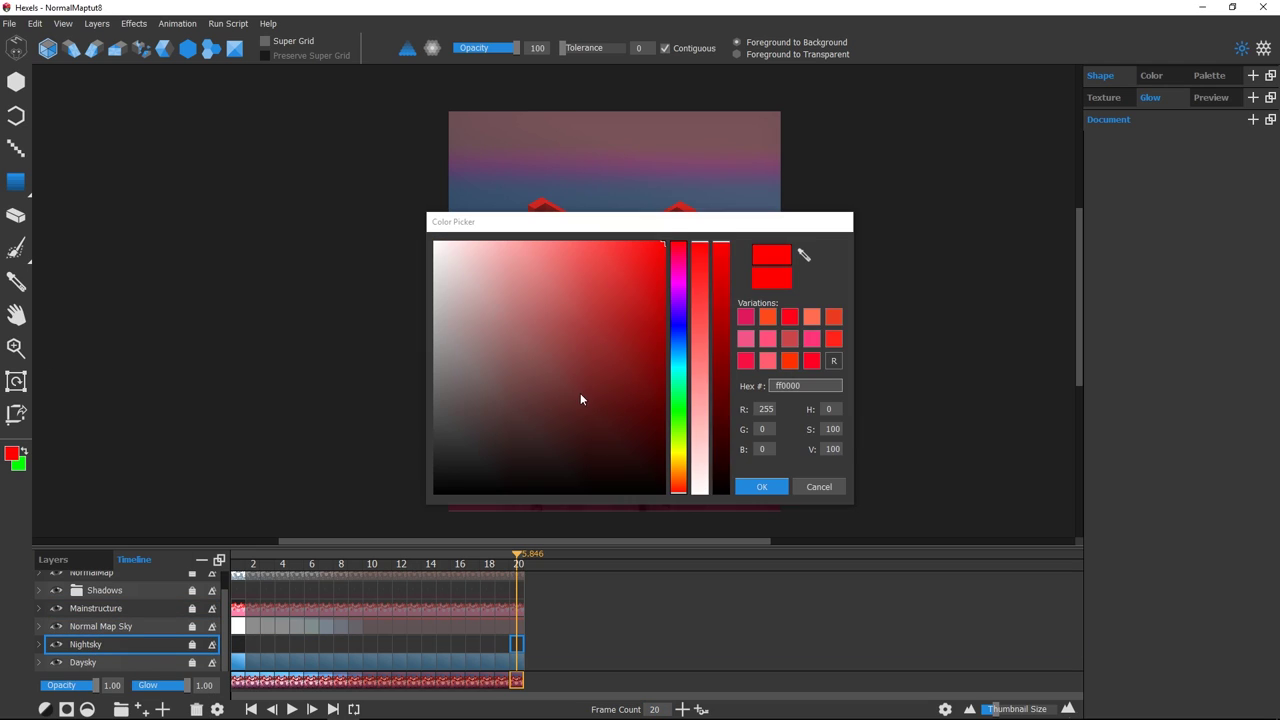
left_click(680, 414)
left_click(508, 437)
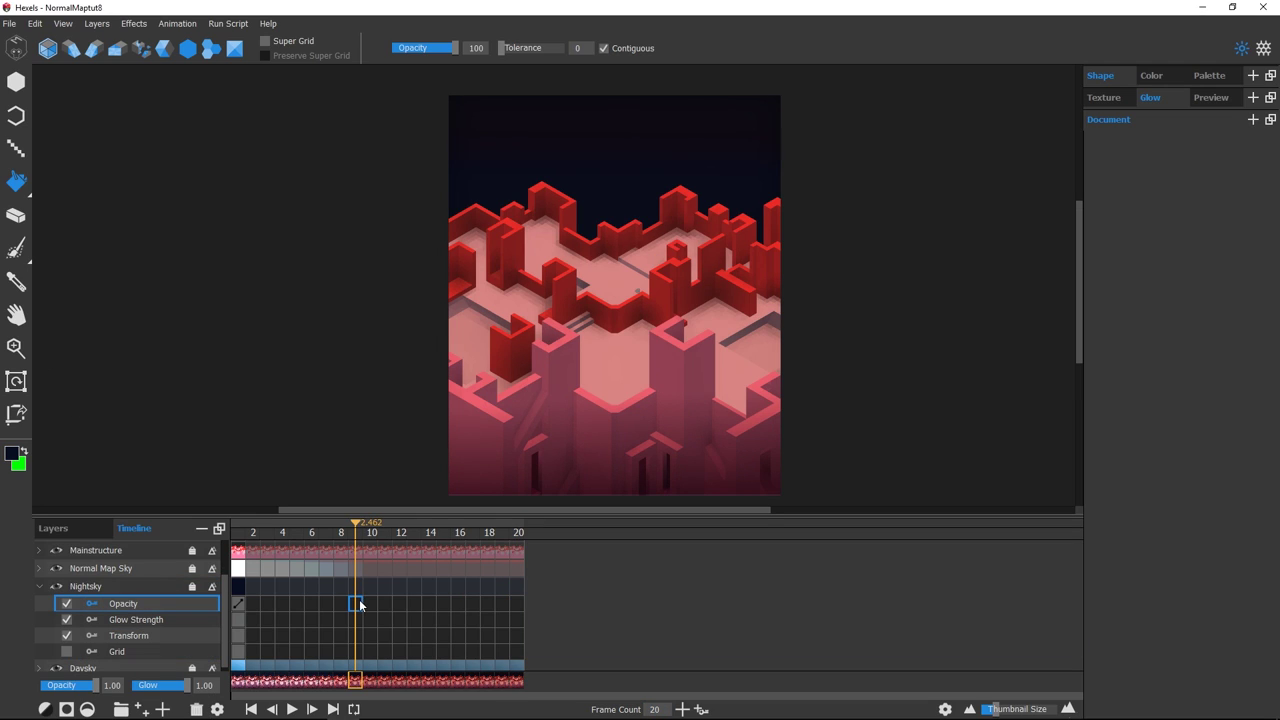
- Keyframe the Nightsky layer's opacity at 0.00 on frame 10 and 0.90 on frame 20
left_click(360, 605)
left_click_drag(356, 605, 370, 605)
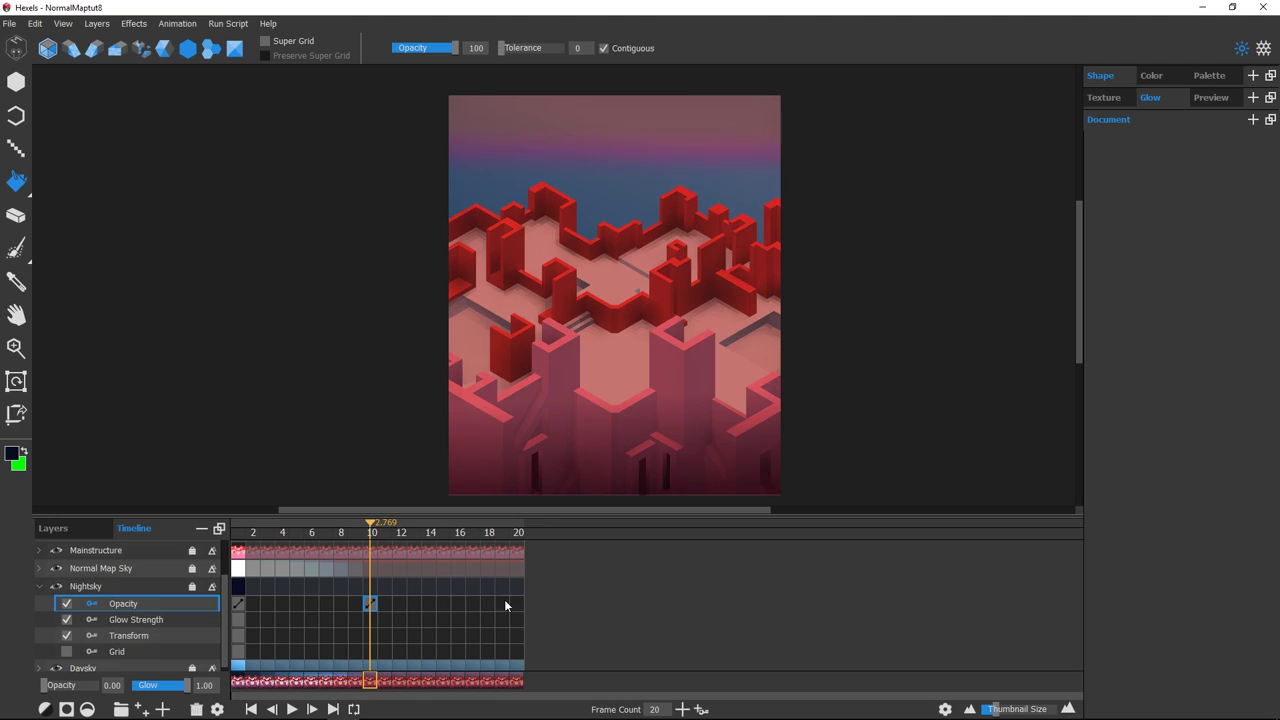
left_click(516, 604)
left_click(91, 686)
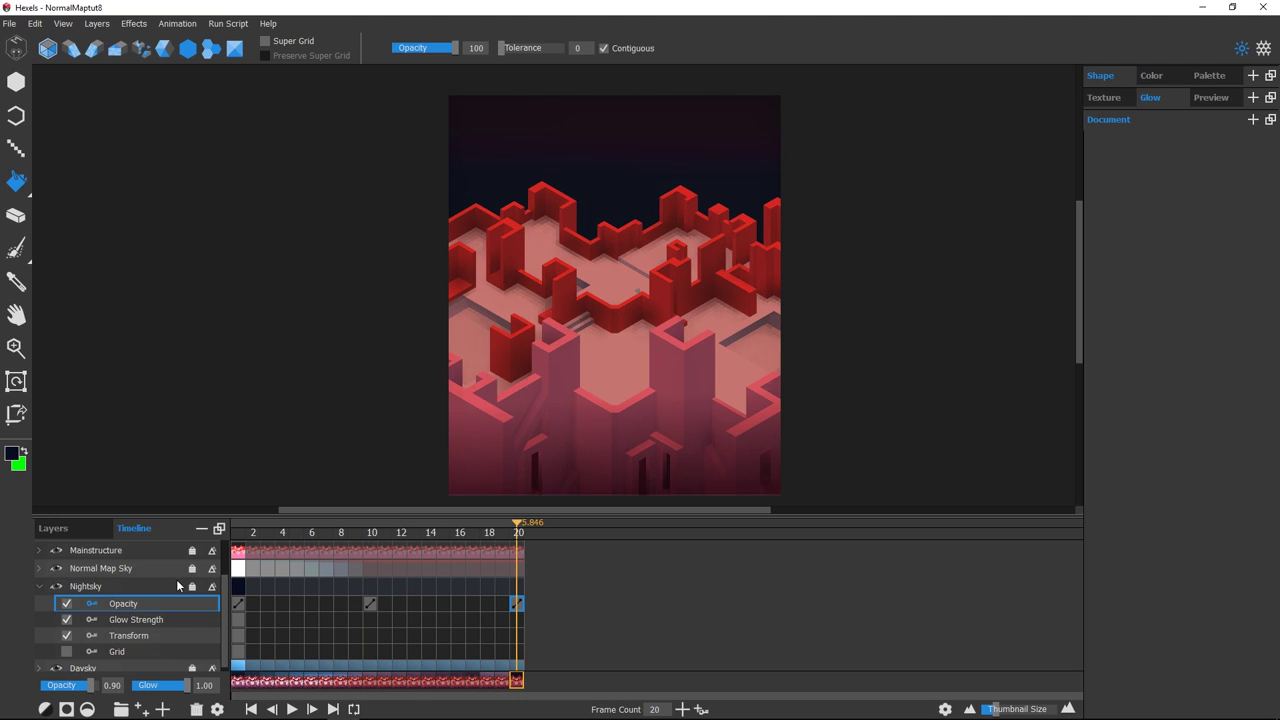
left_click(40, 587)
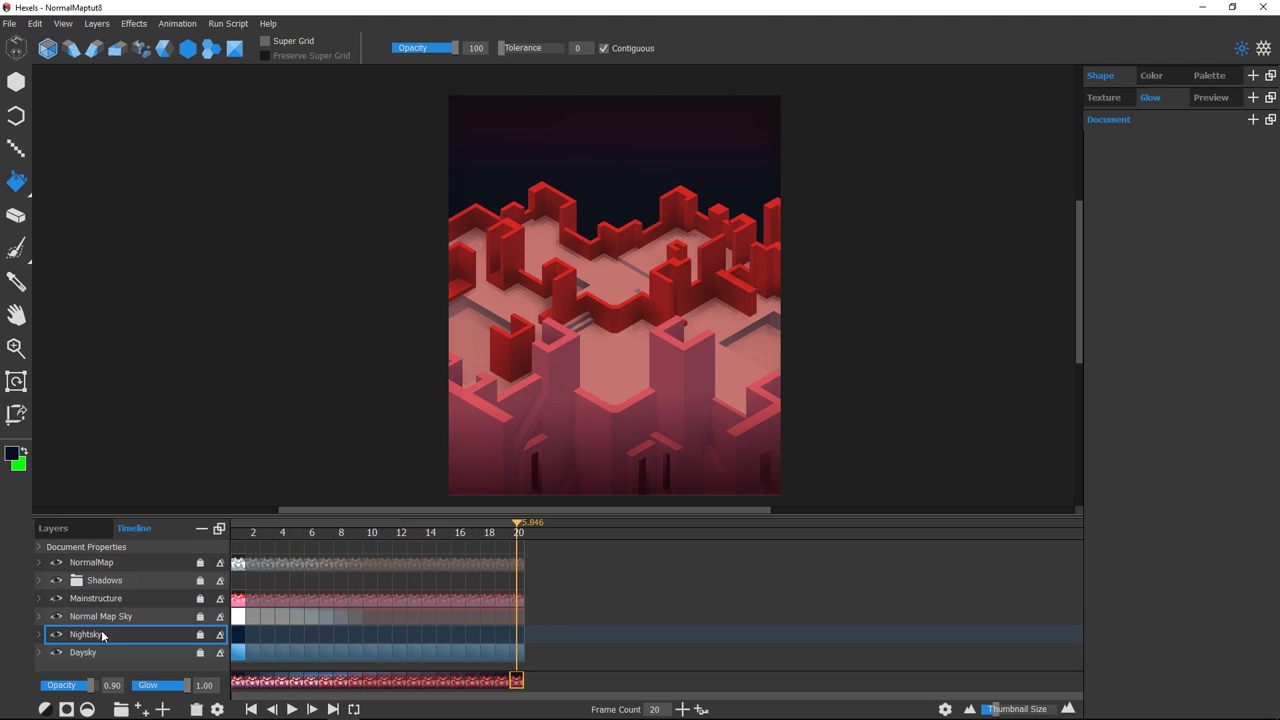
- Adjust AmbientIntensity and lower Sunset in the NormalMap layer's frame 20 lighting keyframe for a night look
left_click(104, 567)
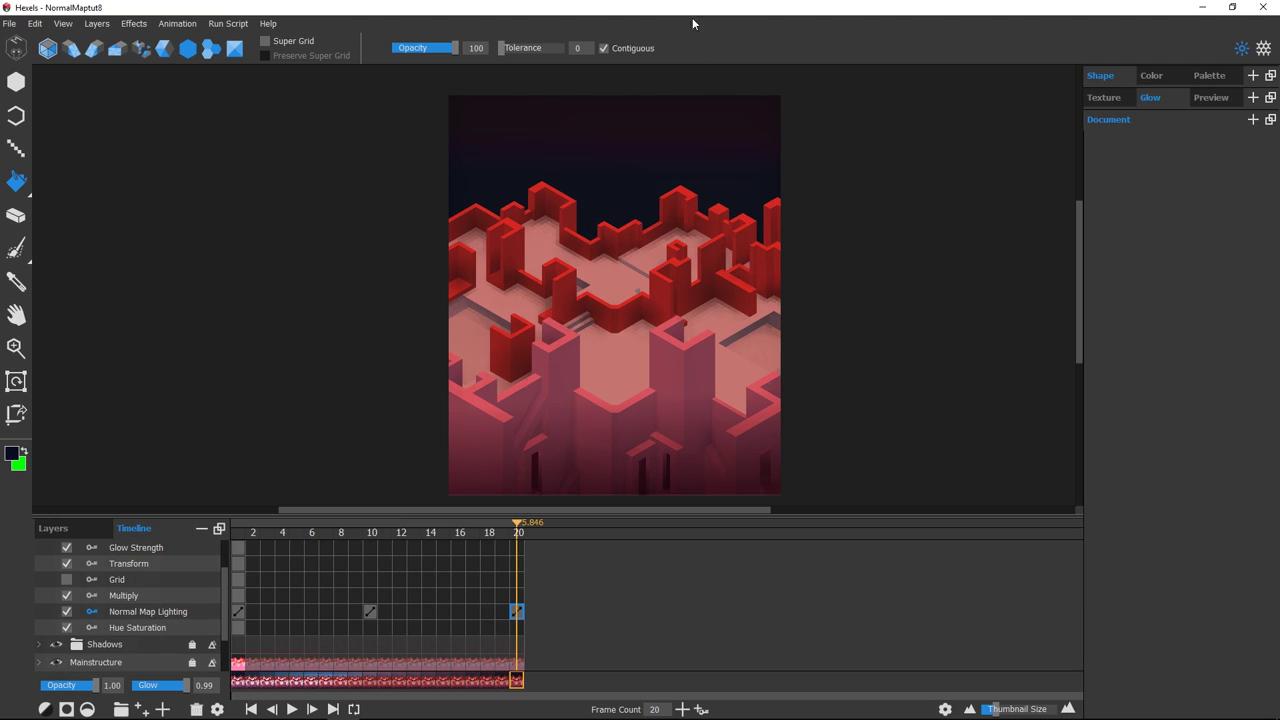
double_click(516, 612)
left_click_drag(629, 192, 933, 178)
mouse_move(915, 297)
left_mouse_down()
mouse_move(972, 299)
mouse_move(926, 301)
left_mouse_up()
left_click_drag(1033, 317, 941, 320)
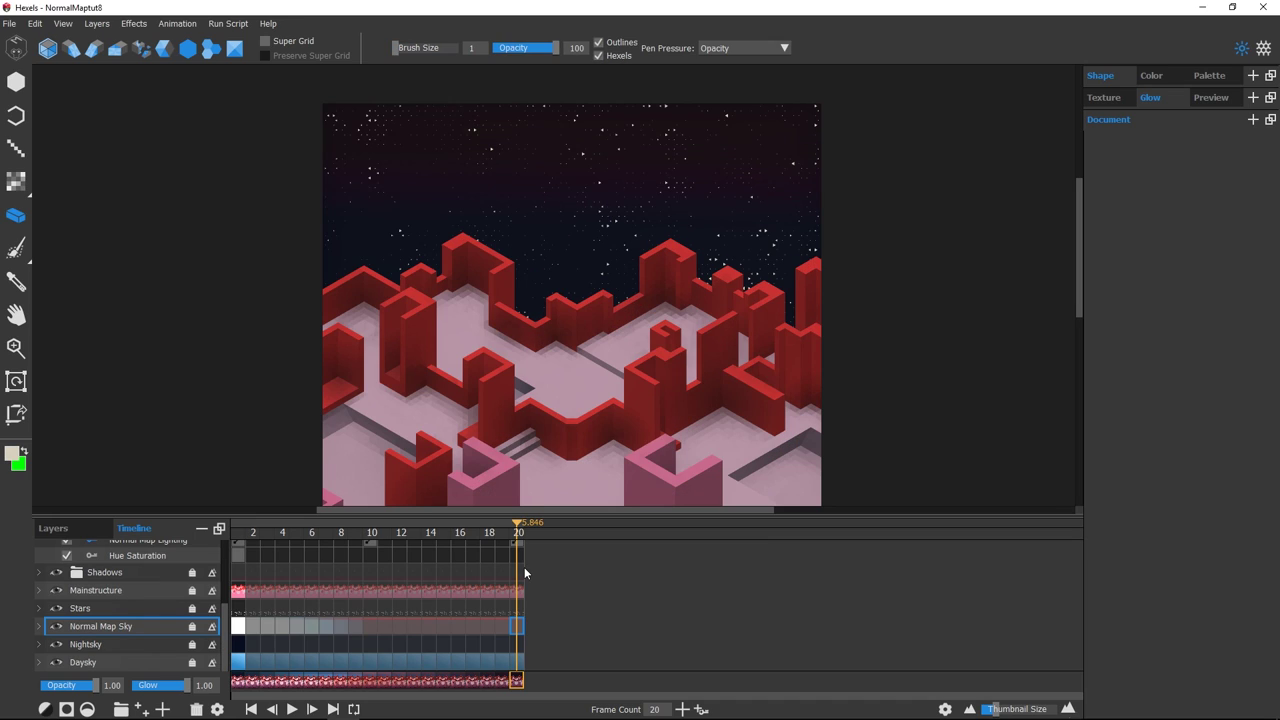
- Switch to the Brush tool
key("t")
key("e")
key("b")
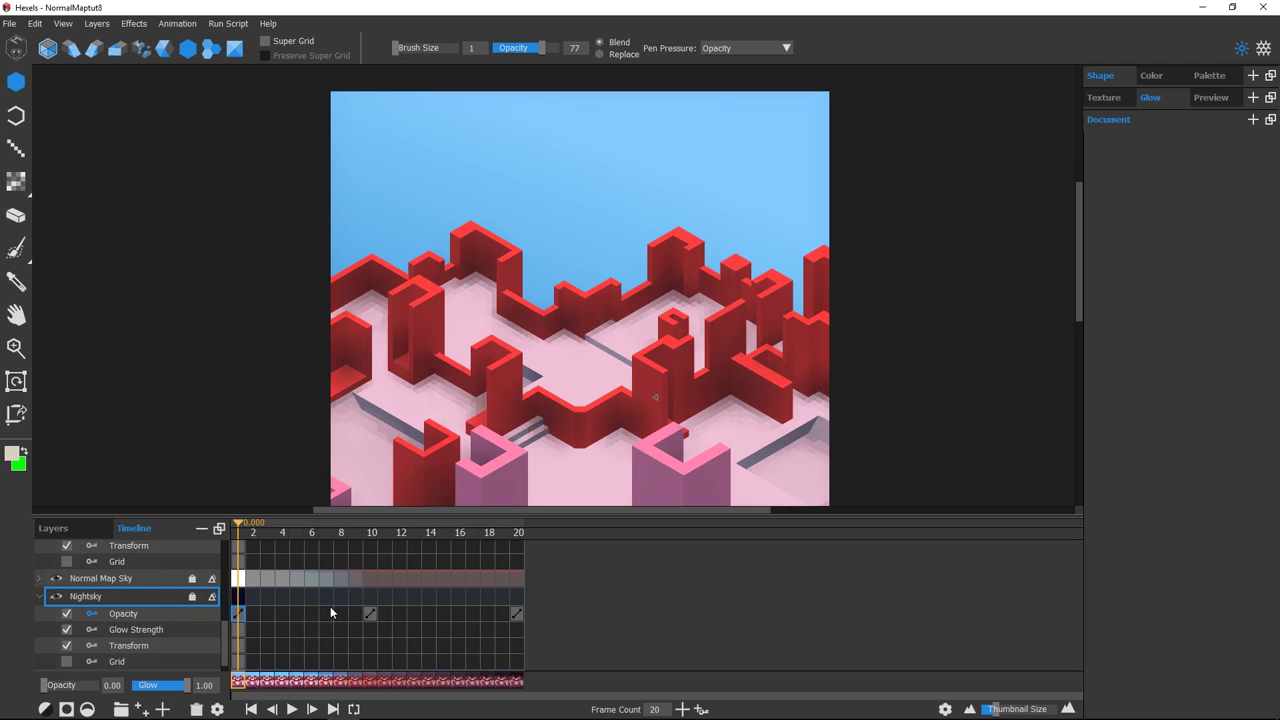
- Play the animation from the first frame to review the sky's change from day to night
left_click(370, 614)
left_click(252, 709)
scroll(407, 325, "down", 2)
left_click_drag(407, 325, 411, 269)
left_click(291, 709)
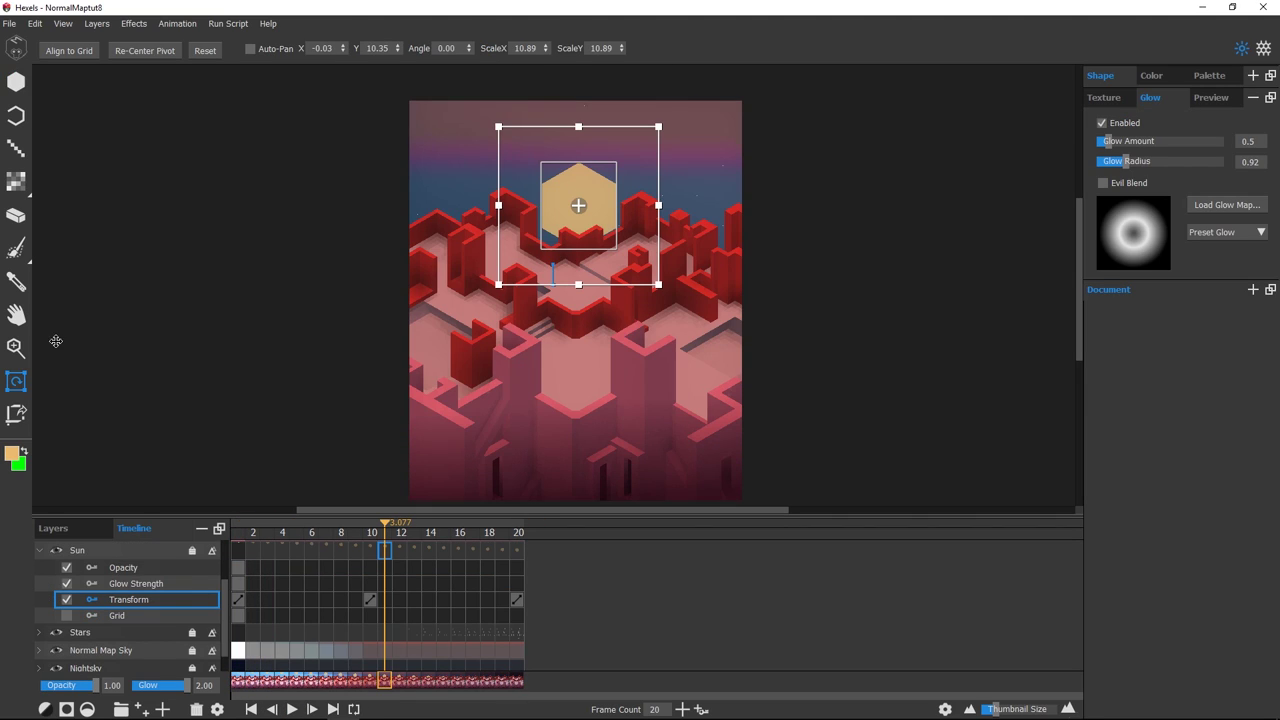
- Leave the Transform tool and play the animation from the start to check the sun's movement
left_click(16, 248)
left_click(251, 709)
left_click(291, 709)
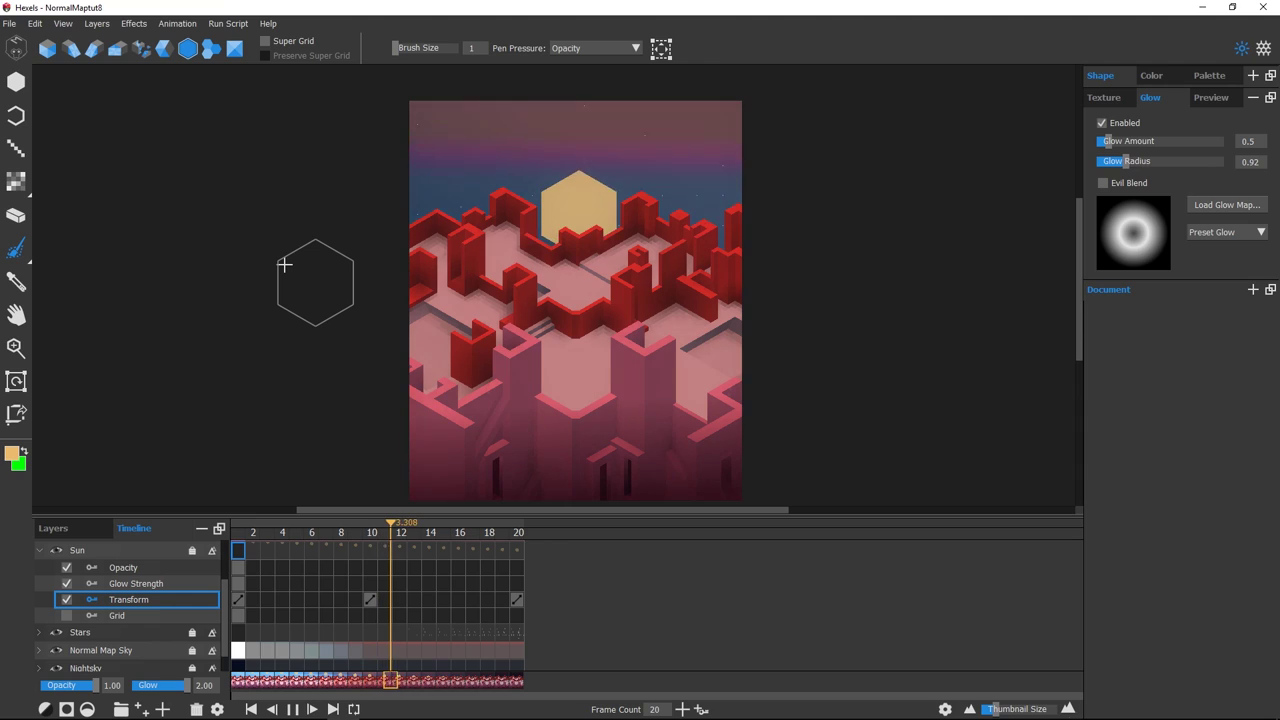
- Move the Sun layer beneath Normal Map Sky and play the animation
left_click(40, 550)
scroll(143, 584, "up", 1)
scroll(113, 597, "down", 1)
left_click_drag(117, 649, 120, 650)
left_click(293, 709)
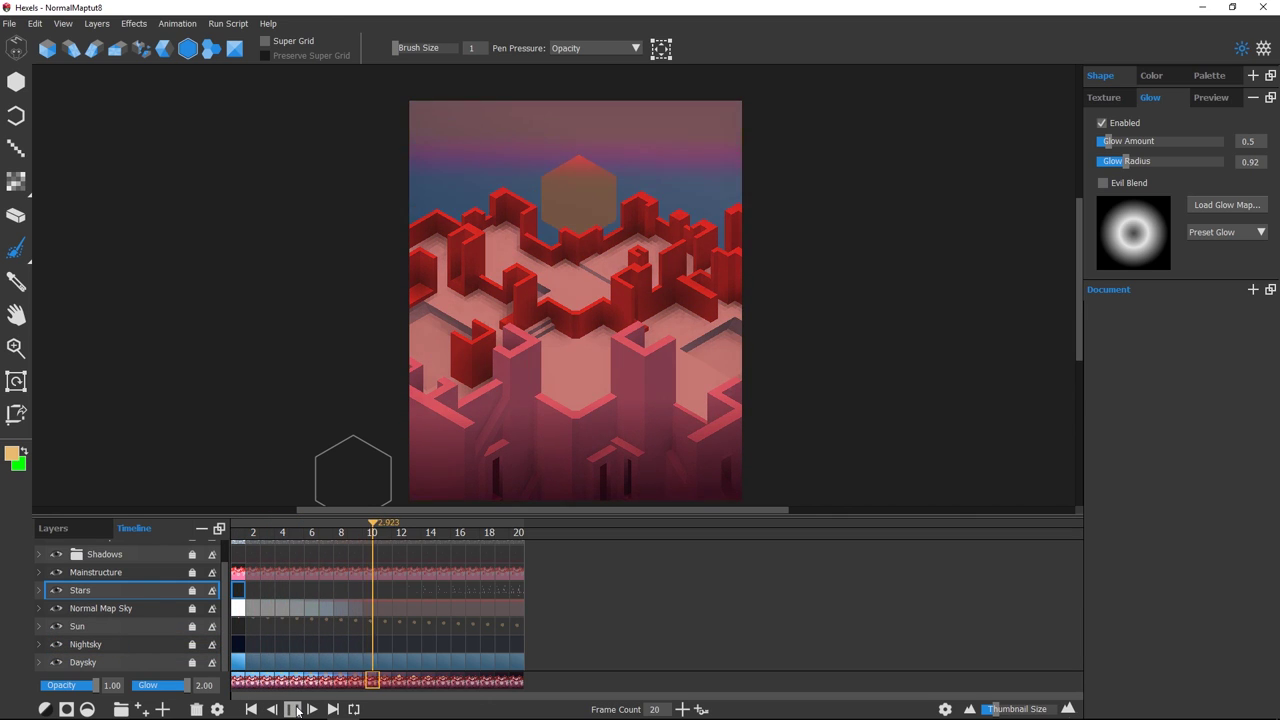